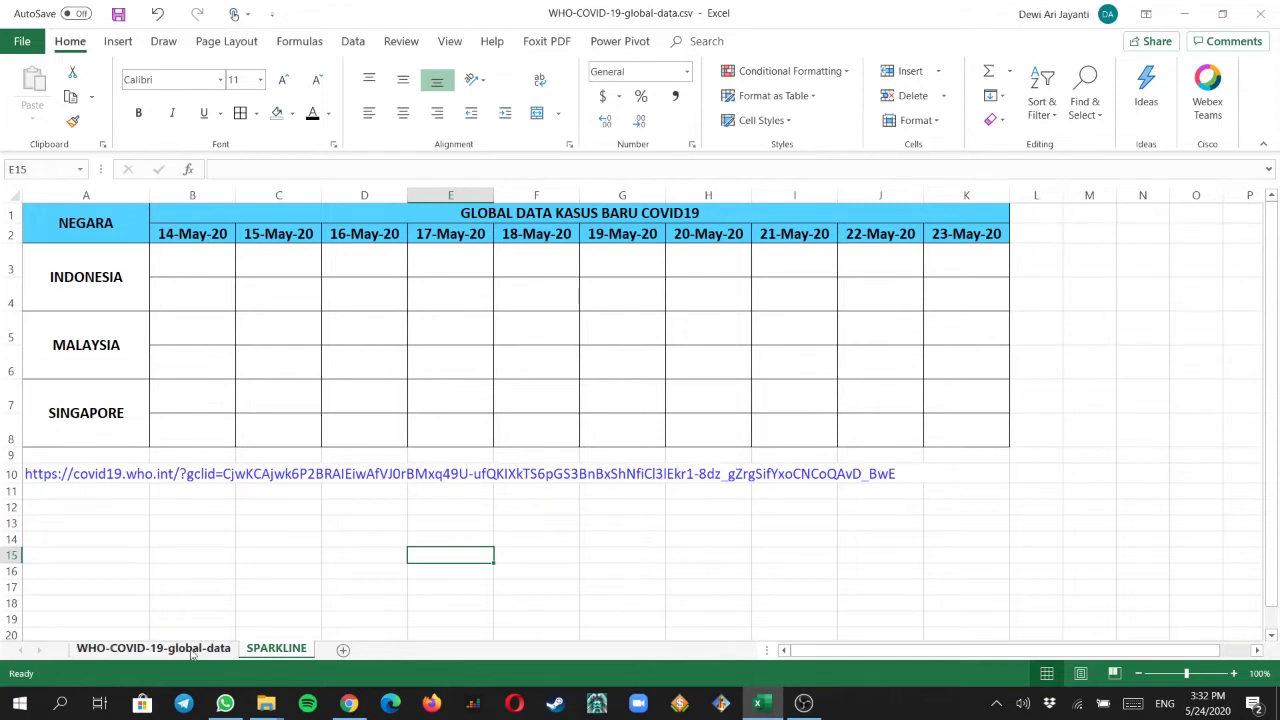
Step: Compare the filtered WHO data sheet with the empty SPARKLINE table and its date headers from 14-May-20 to 23-May-20
{"action": "left_click", "coordinate": [192, 649]}
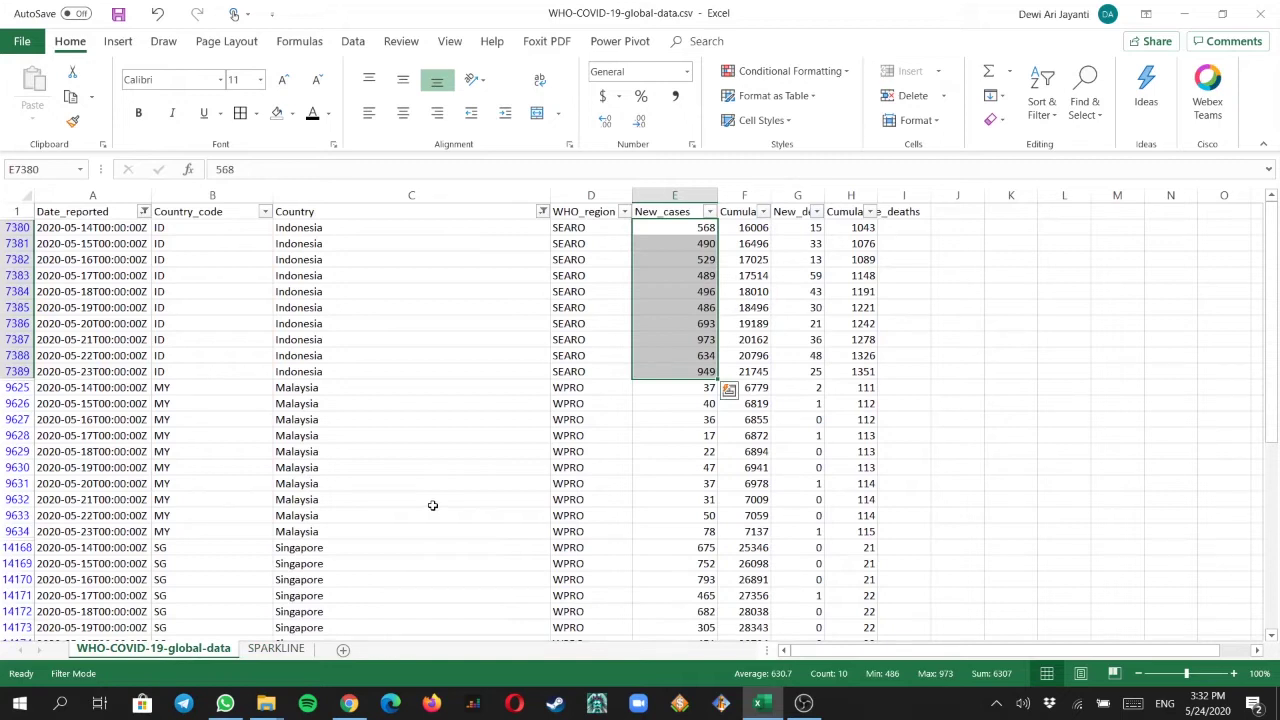
{"action": "left_click", "coordinate": [290, 649]}
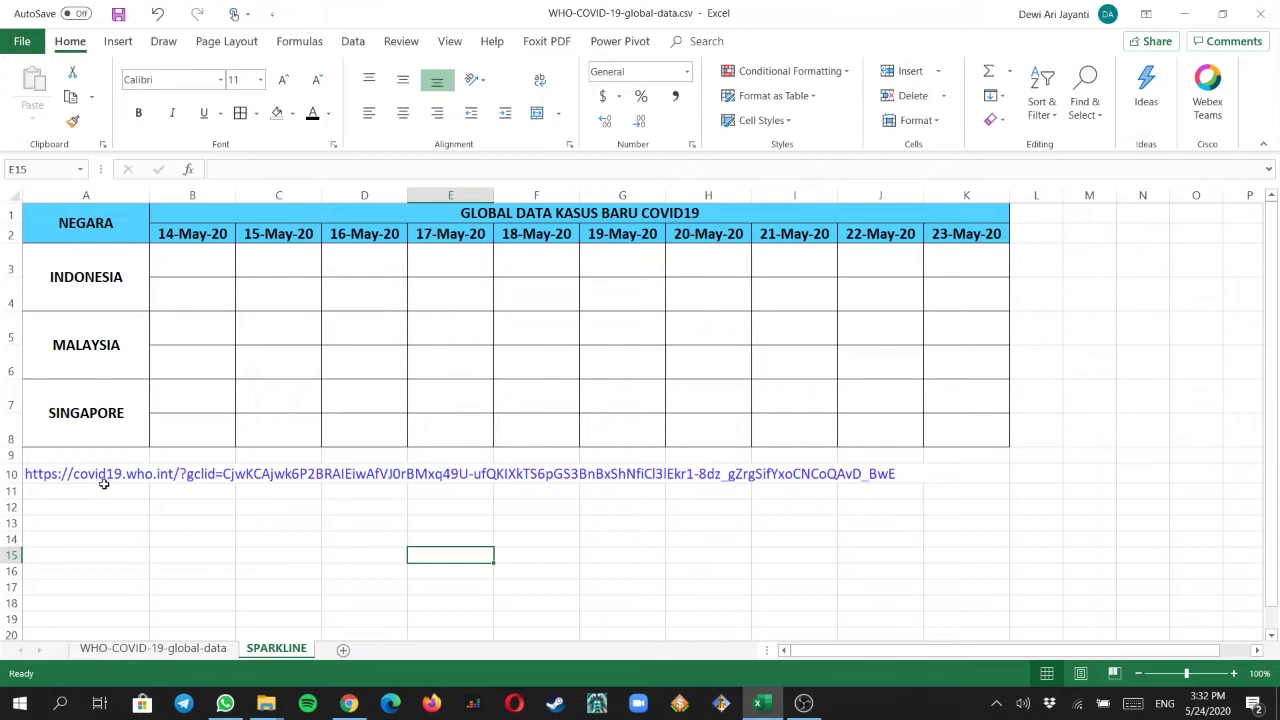
{"action": "left_click", "coordinate": [145, 649]}
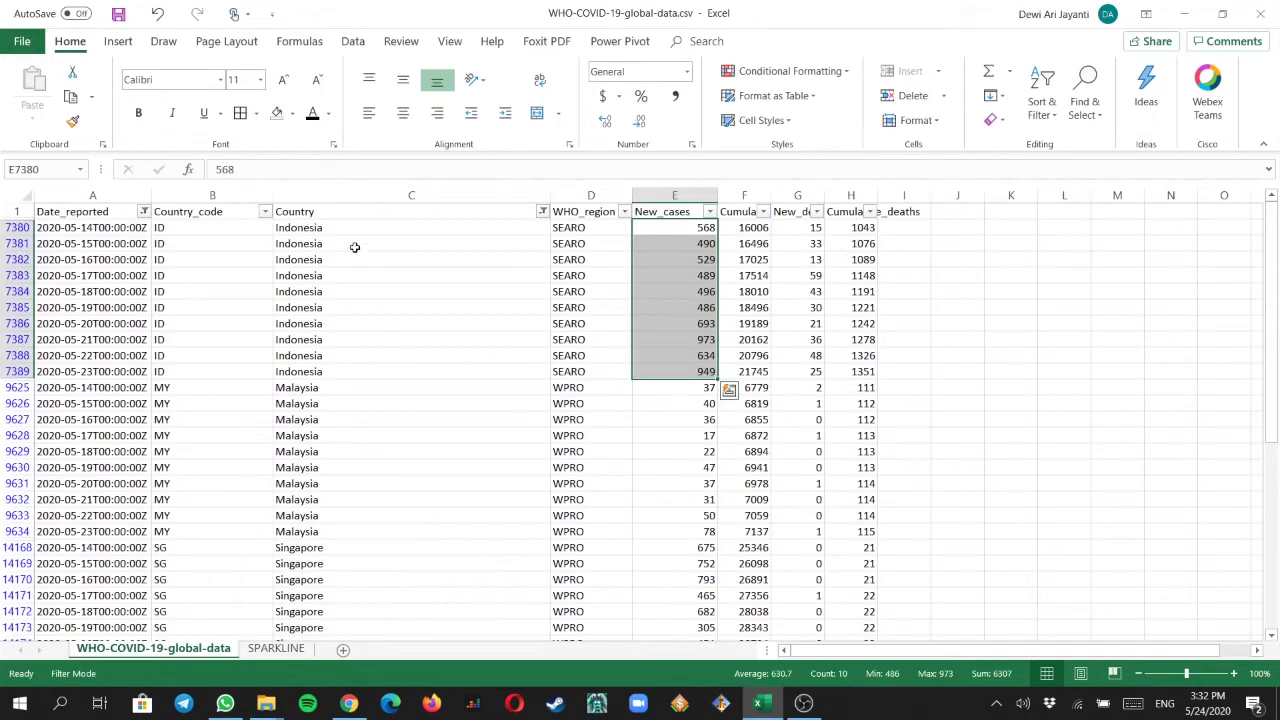
{"action": "left_click", "coordinate": [296, 646]}
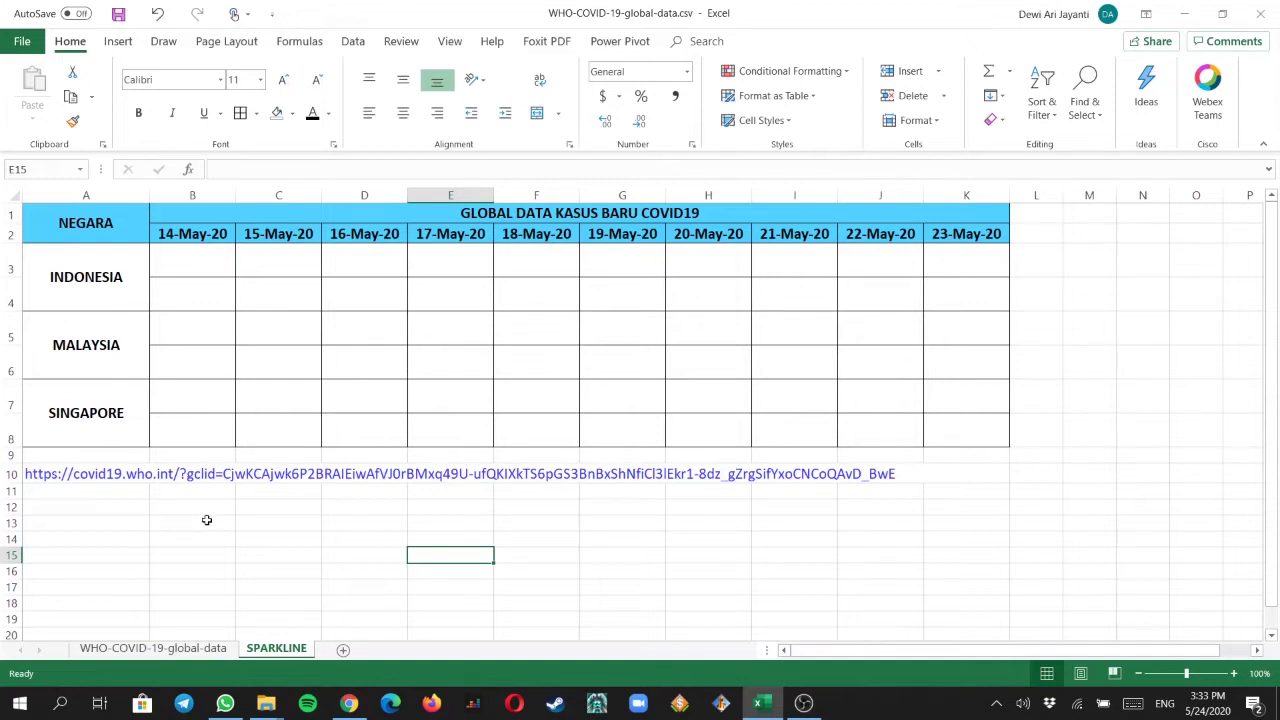
{"action": "left_click", "coordinate": [197, 662]}
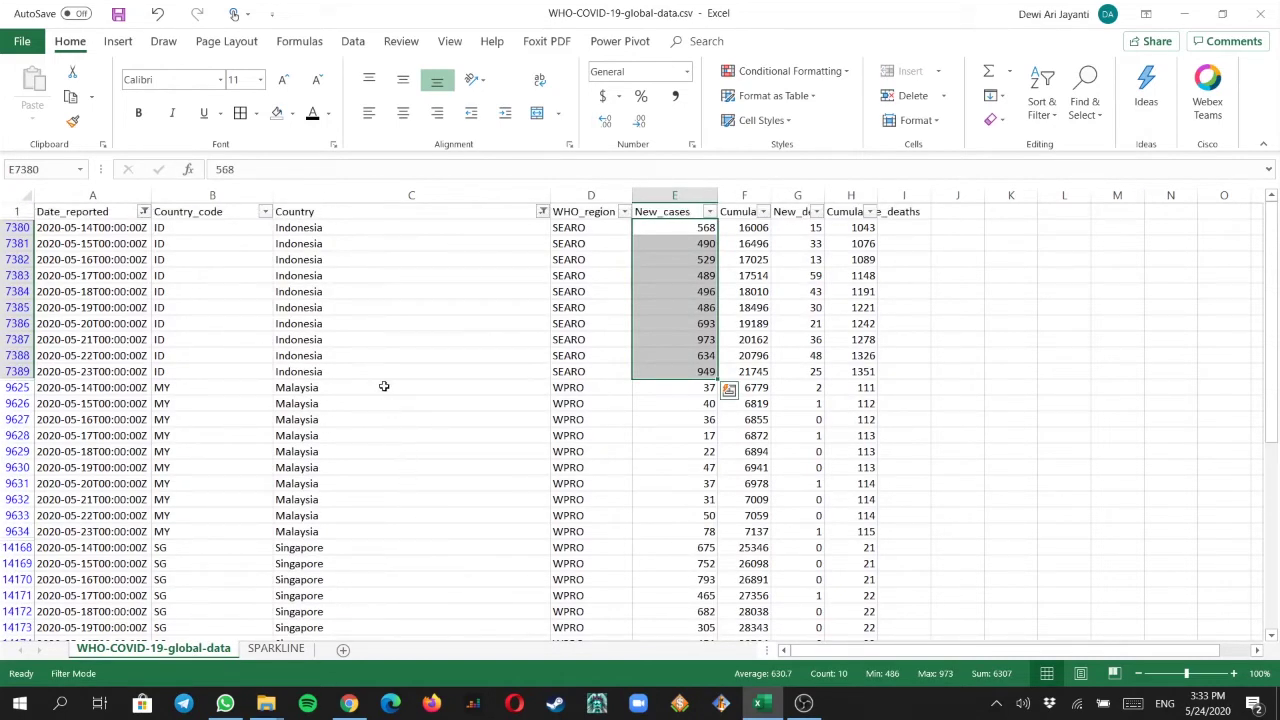
{"action": "left_click", "coordinate": [279, 648]}
{"action": "left_click_drag", "start_coordinate": [190, 238], "coordinate": [986, 230]}
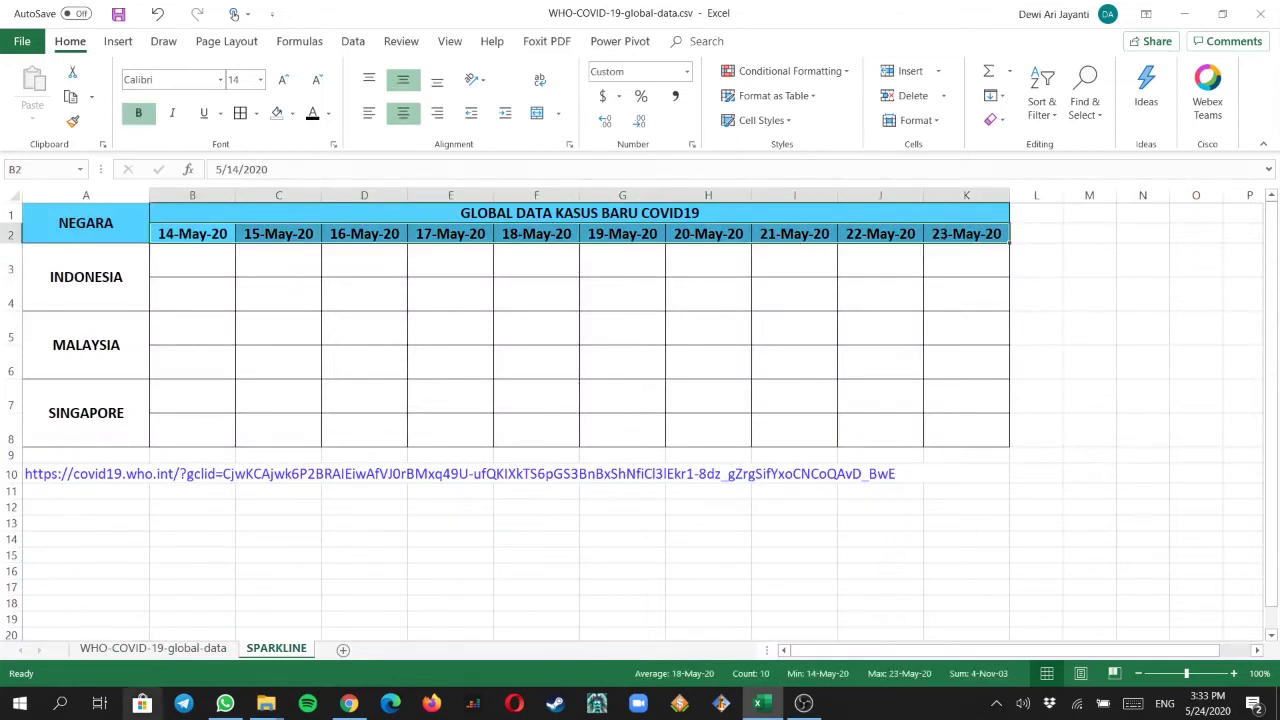
Step: Copy Indonesia's New_cases values for 14 to 23 May, cells E7380 to E7389, from the WHO-COVID-19-global-data sheet
{"action": "left_click", "coordinate": [153, 648]}
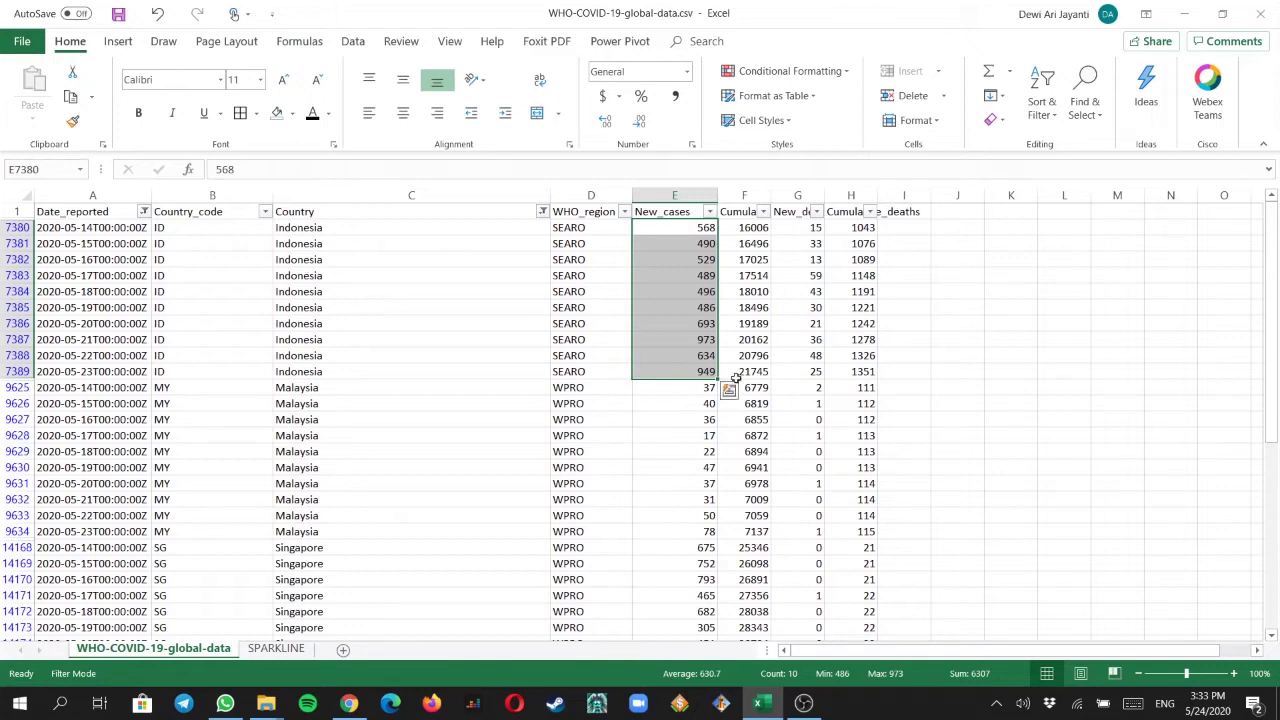
{"action": "left_click", "coordinate": [672, 407]}
{"action": "left_click", "coordinate": [681, 230]}
{"action": "left_click_drag", "start_coordinate": [681, 230], "coordinate": [688, 372]}
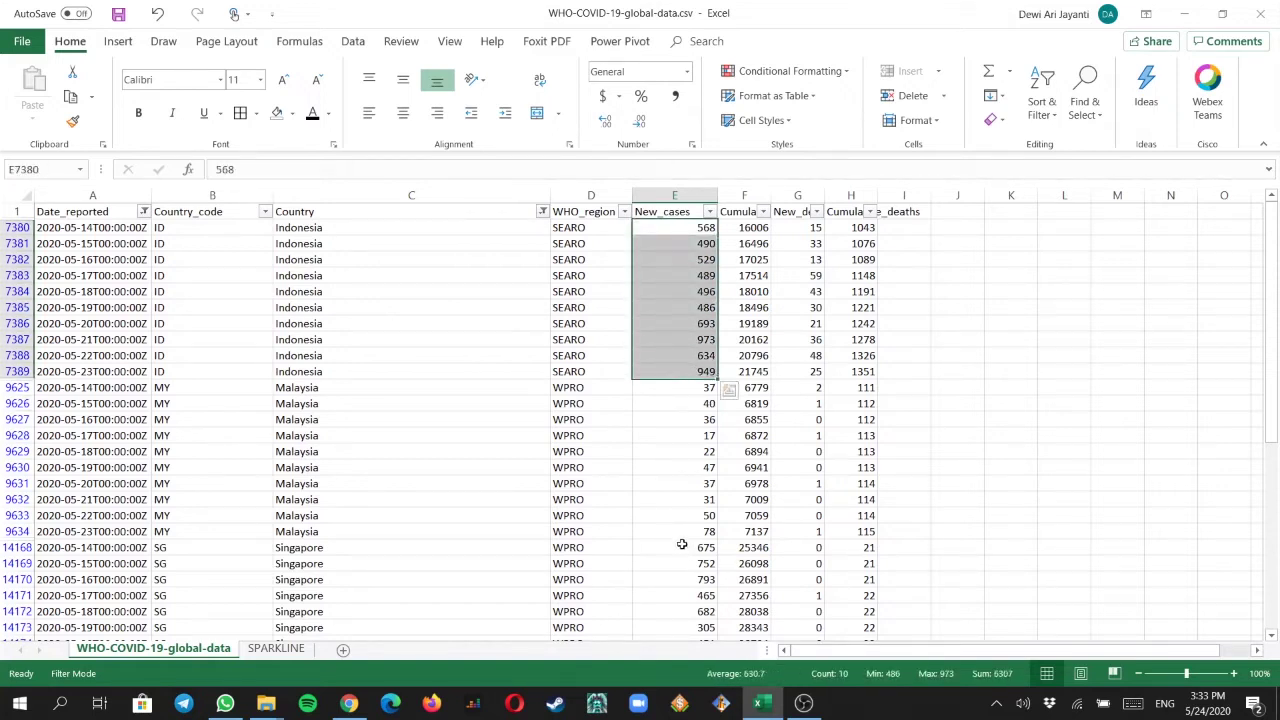
{"action": "key", "text": "ctrl+c"}
{"action": "right_click", "coordinate": [682, 340]}
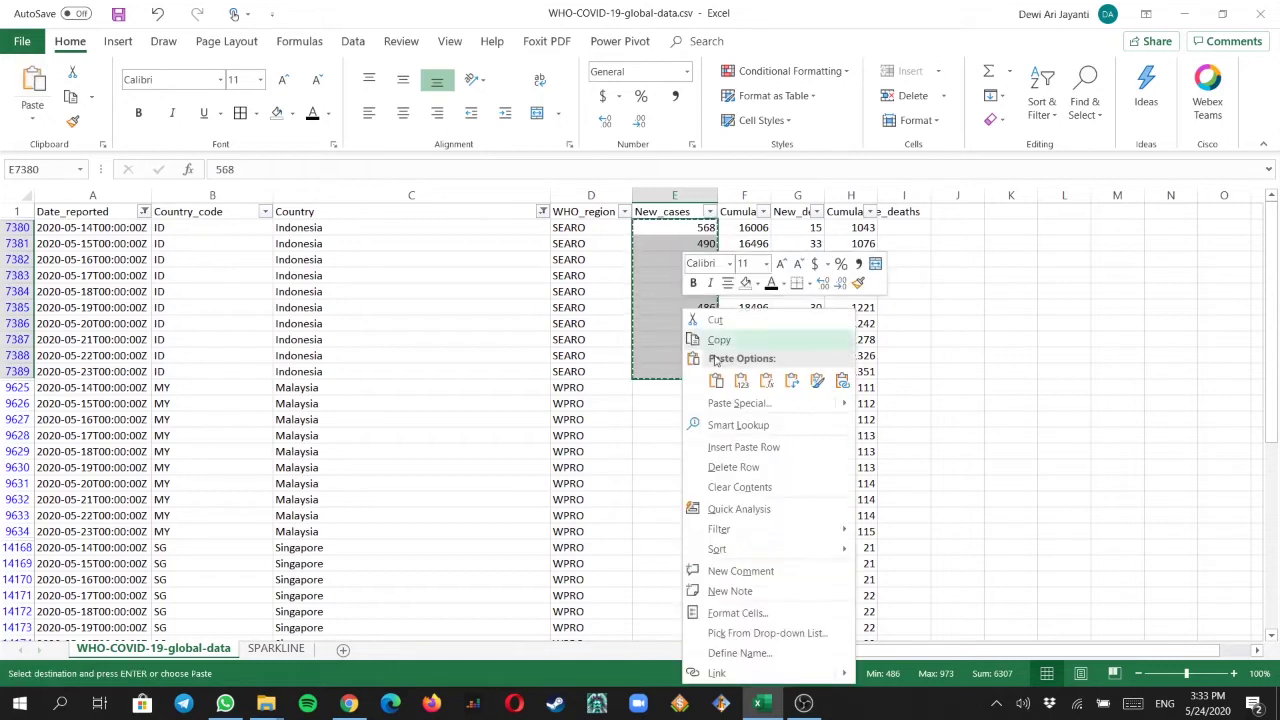
{"action": "left_click", "coordinate": [718, 340]}
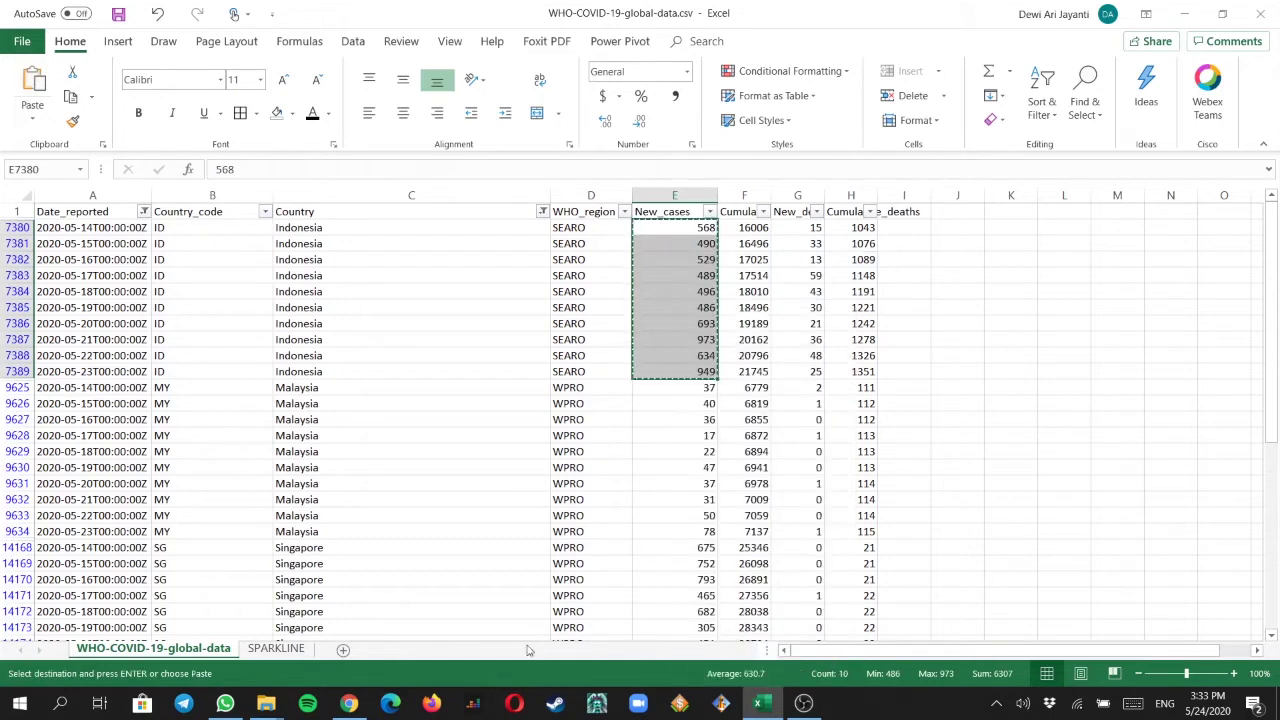
Step: Paste the copied Indonesia figures into the SPARKLINE sheet starting at B3, as values only and transposed
{"action": "left_click", "coordinate": [298, 657]}
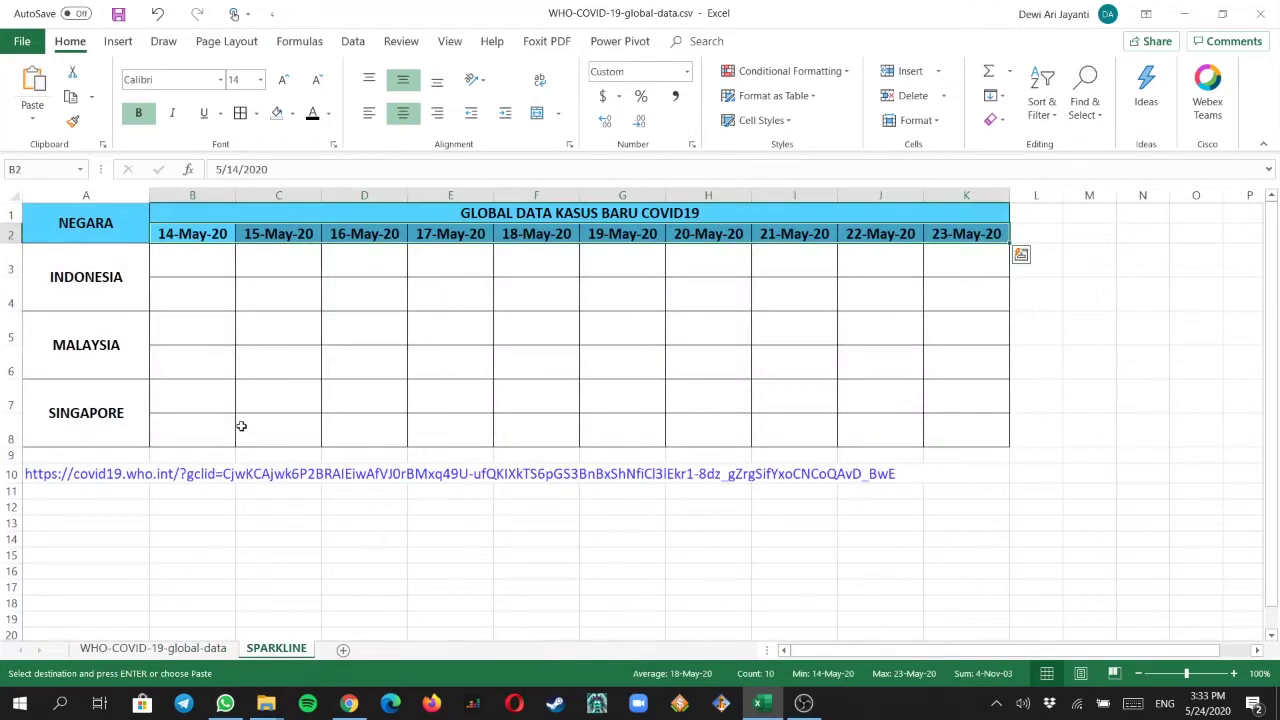
{"action": "left_click", "coordinate": [205, 266]}
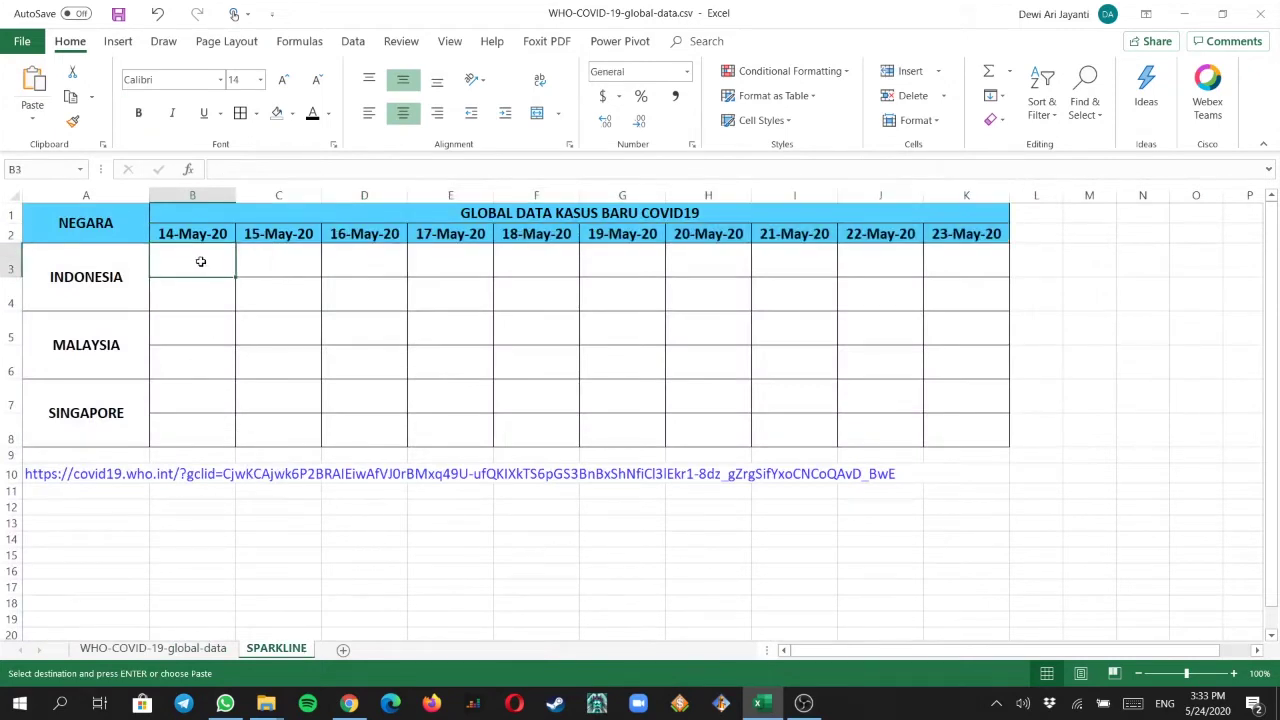
{"action": "right_click", "coordinate": [201, 261]}
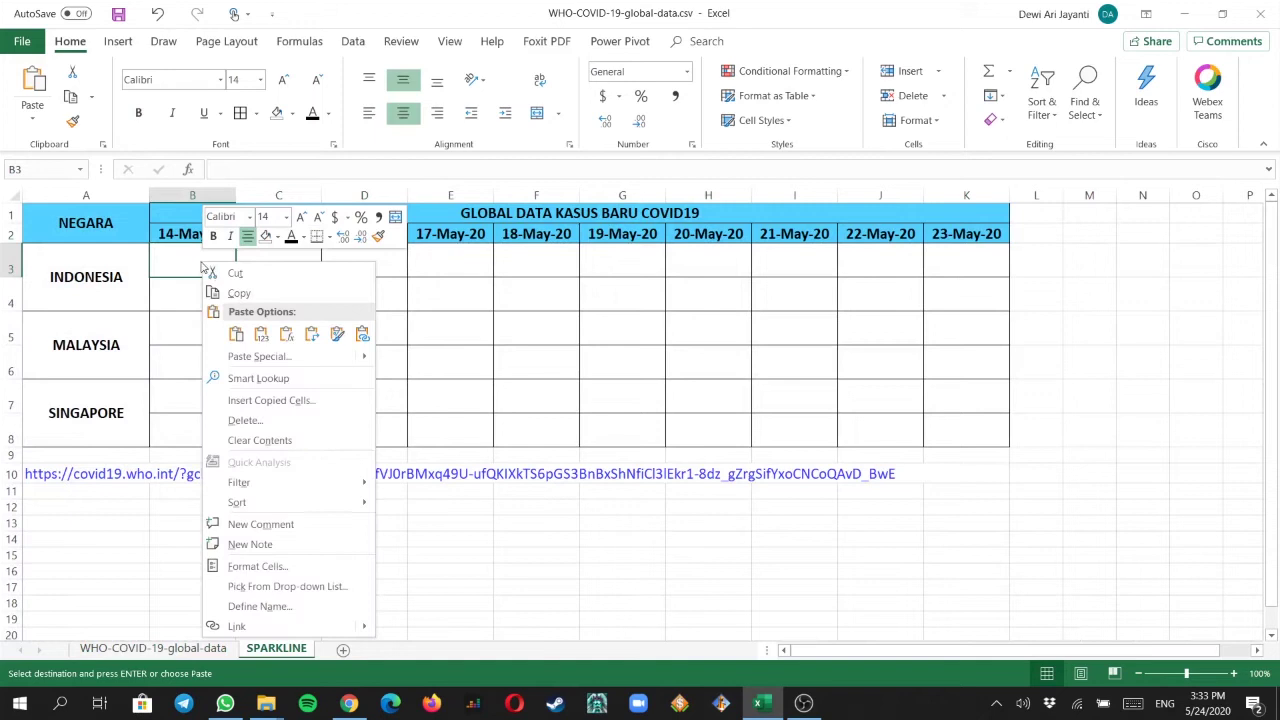
{"action": "left_click", "coordinate": [259, 357]}
{"action": "left_click_drag", "start_coordinate": [265, 224], "coordinate": [427, 219]}
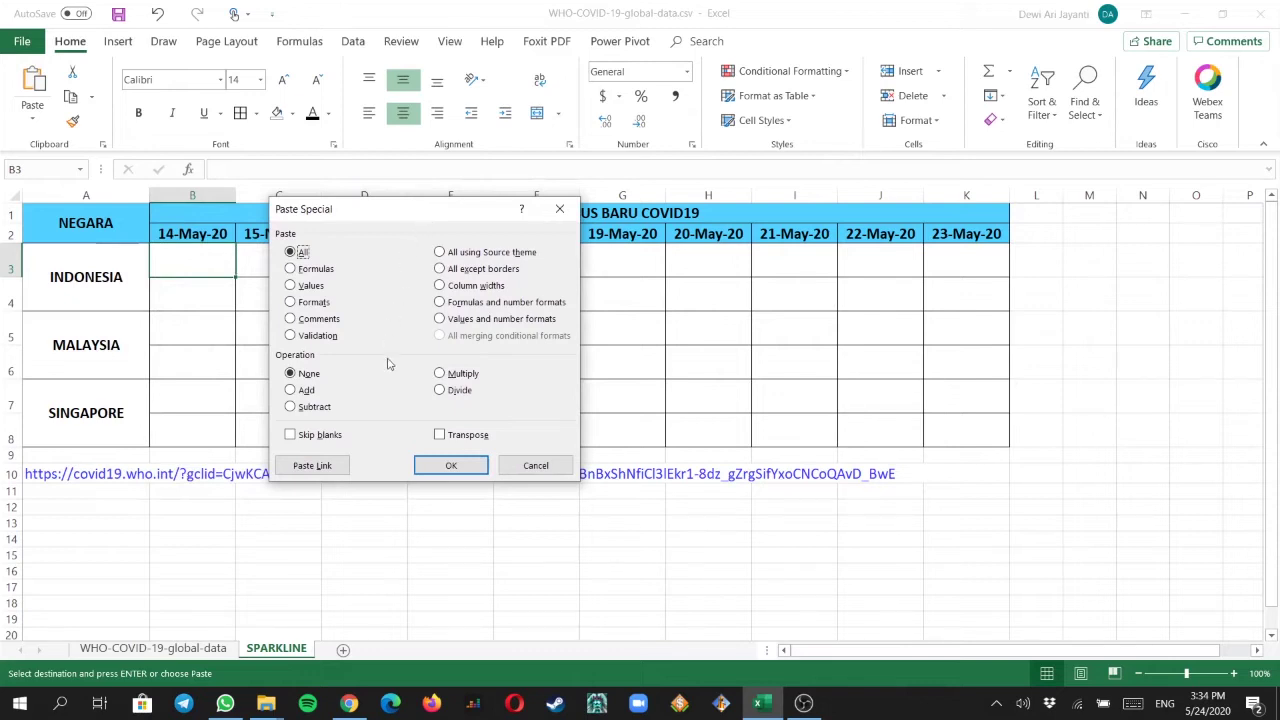
{"action": "left_click", "coordinate": [291, 286]}
{"action": "left_click", "coordinate": [439, 435]}
{"action": "left_click", "coordinate": [451, 465]}
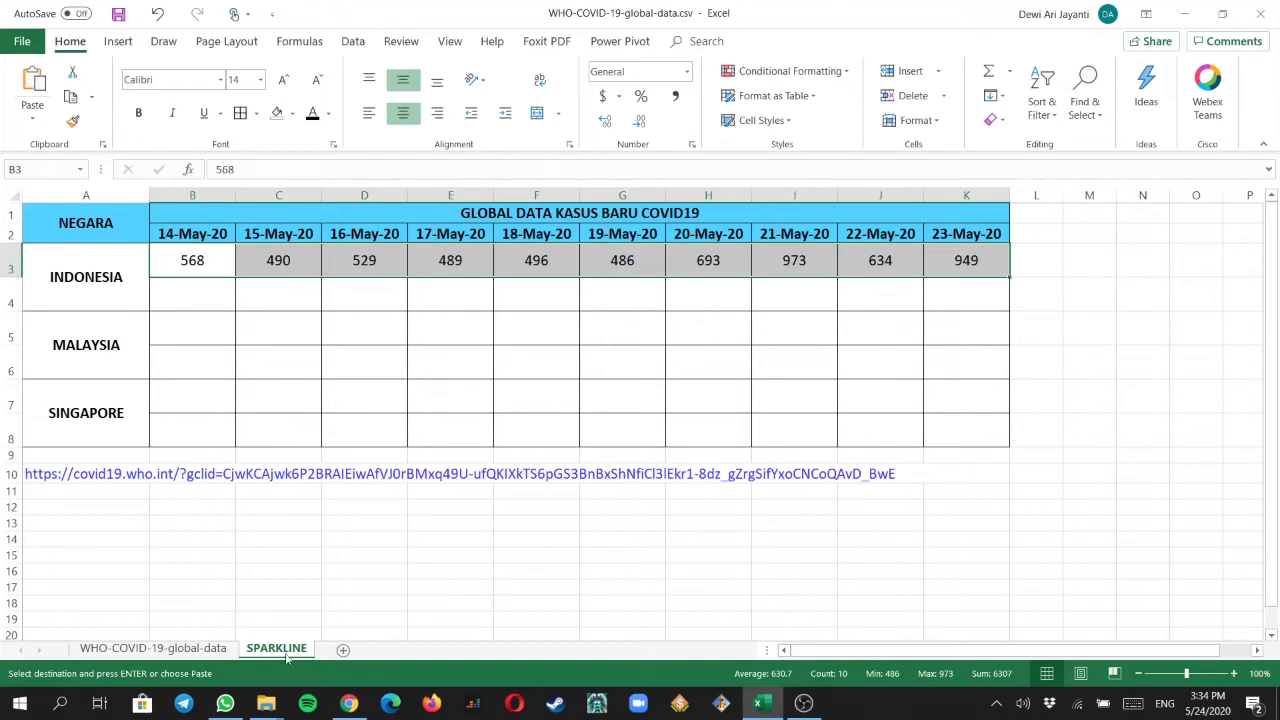
Step: Copy Malaysia's New_cases values for 14 to 23 May, cells E9625 to E9634, from the WHO-COVID-19-global-data sheet
{"action": "left_click", "coordinate": [210, 655]}
{"action": "left_click_drag", "start_coordinate": [689, 390], "coordinate": [688, 529]}
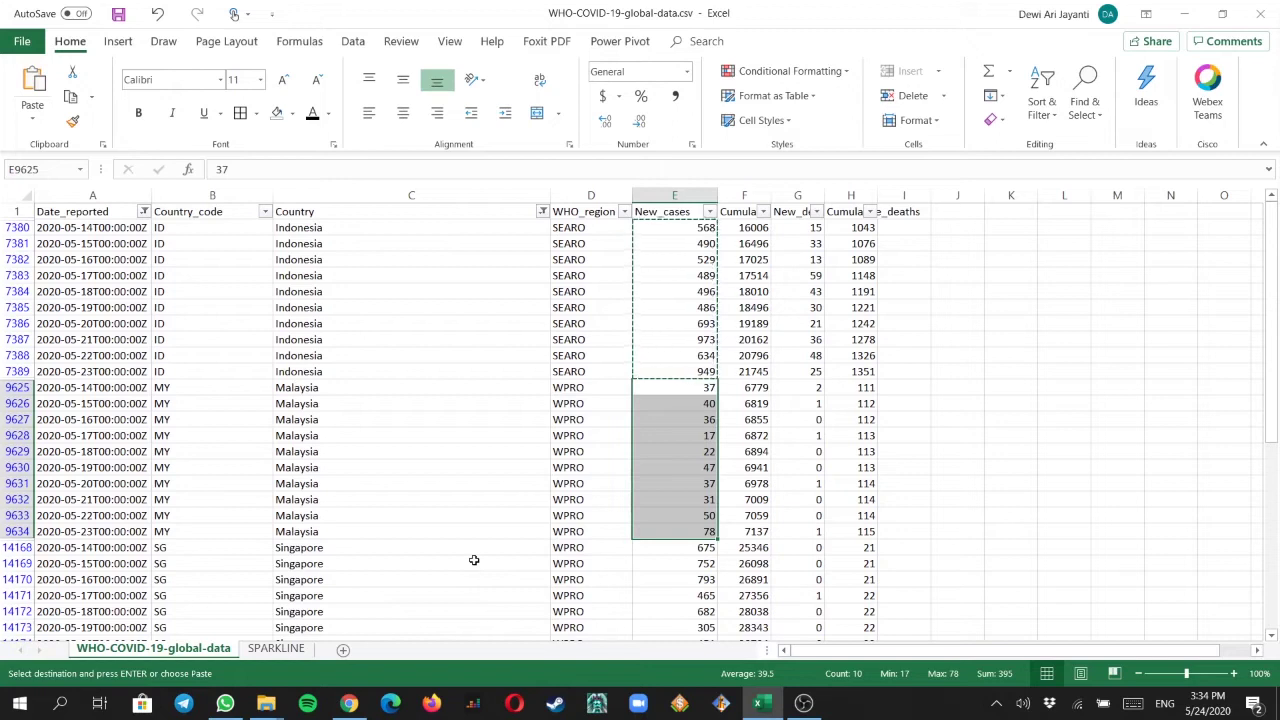
{"action": "right_click", "coordinate": [670, 462]}
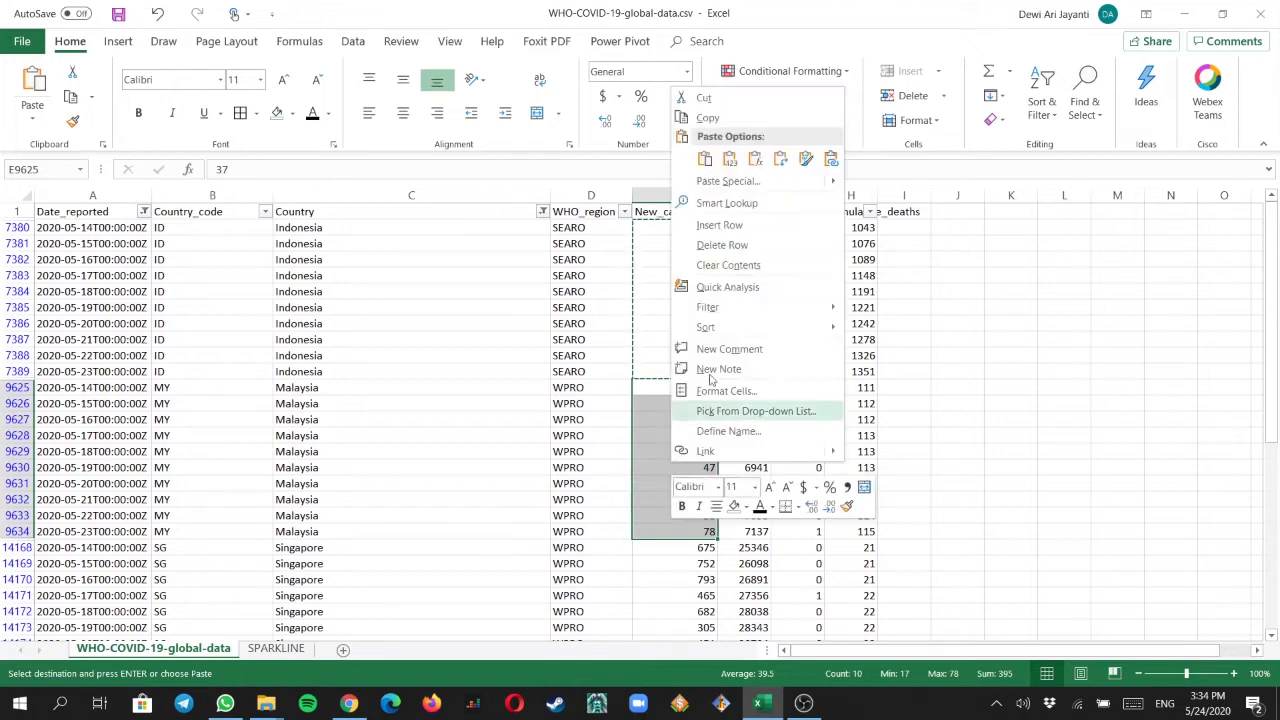
{"action": "left_click", "coordinate": [708, 118]}
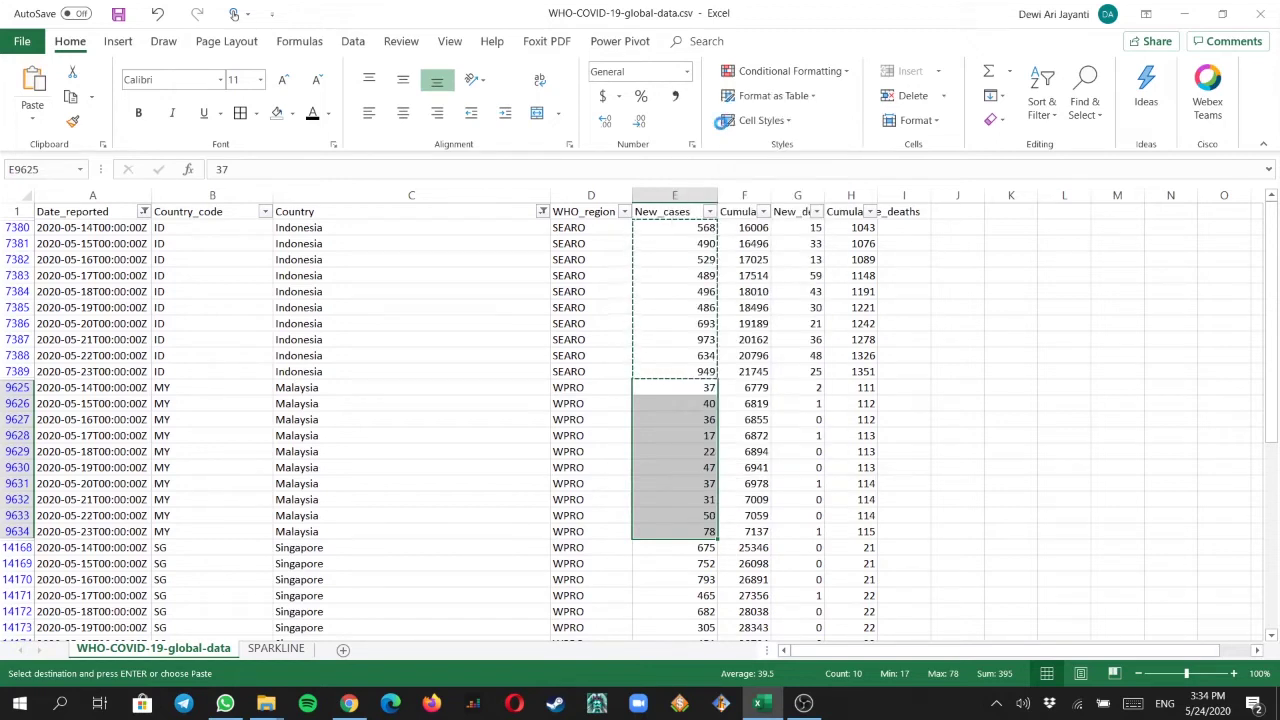
Step: Paste the copied Malaysia figures into the SPARKLINE sheet starting at B5, as values only and transposed
{"action": "left_click", "coordinate": [276, 648]}
{"action": "left_click", "coordinate": [197, 326]}
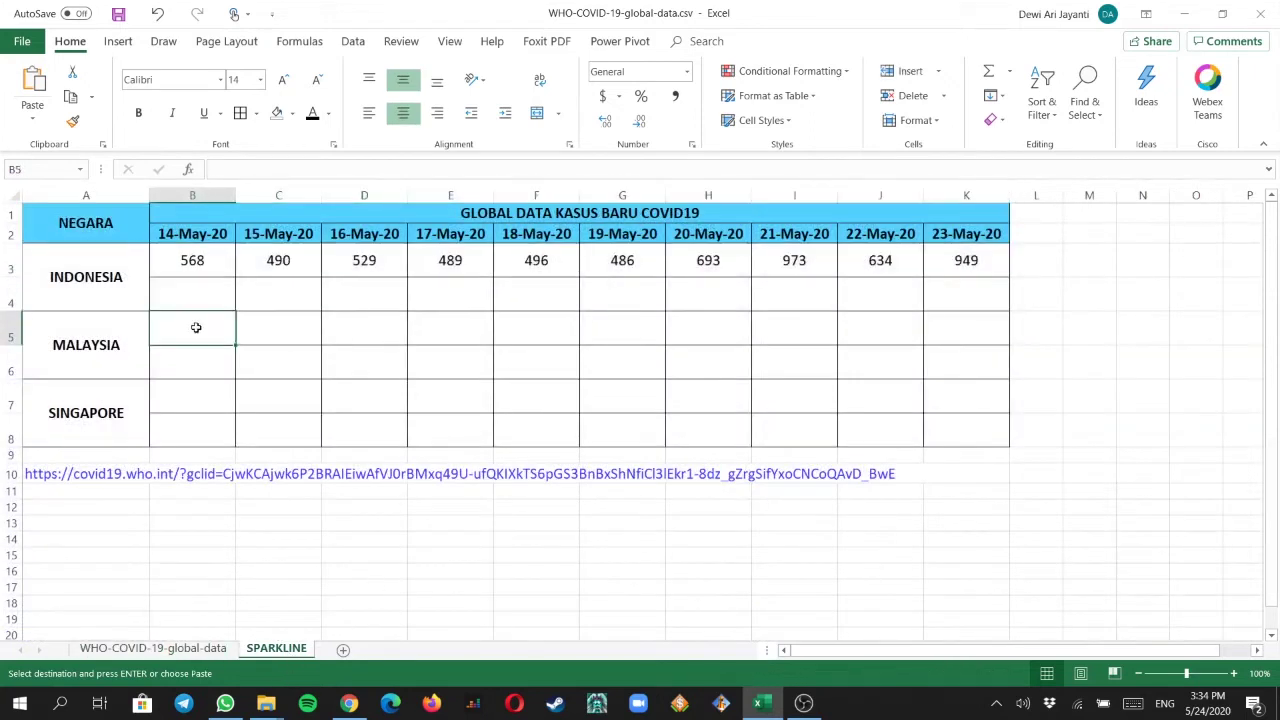
{"action": "right_click", "coordinate": [199, 328]}
{"action": "left_click", "coordinate": [280, 404]}
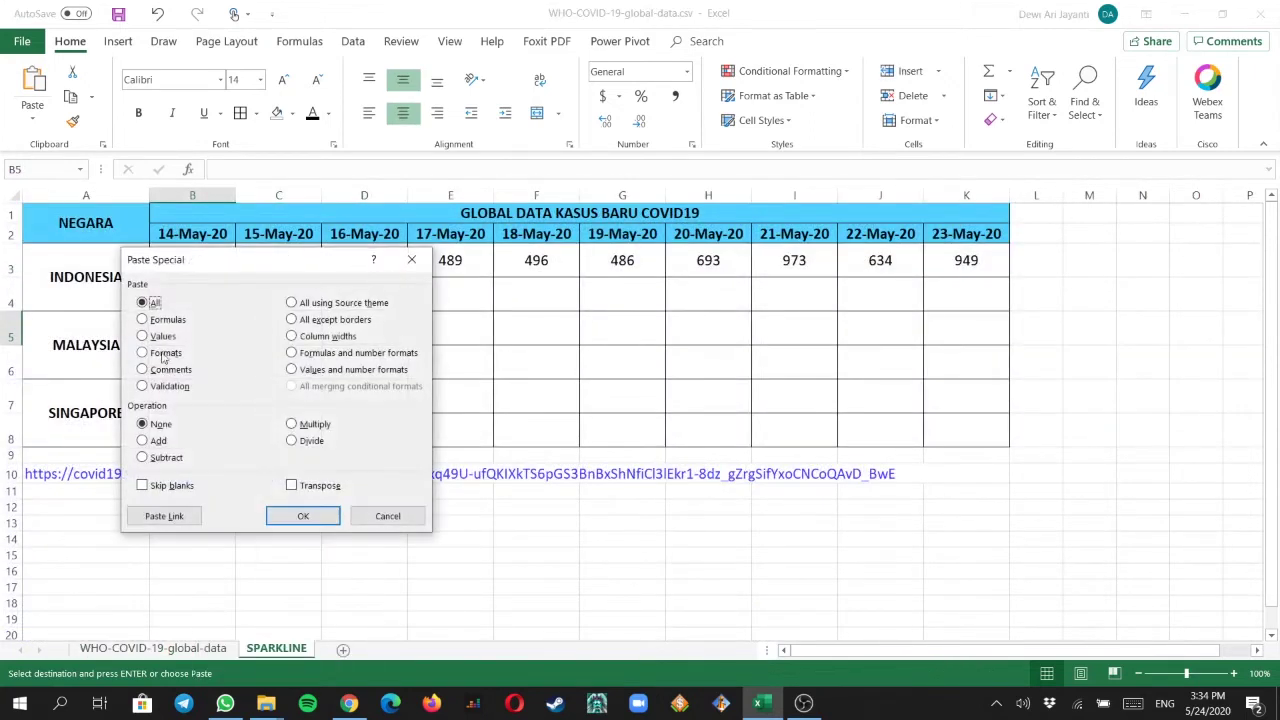
{"action": "left_click", "coordinate": [164, 337]}
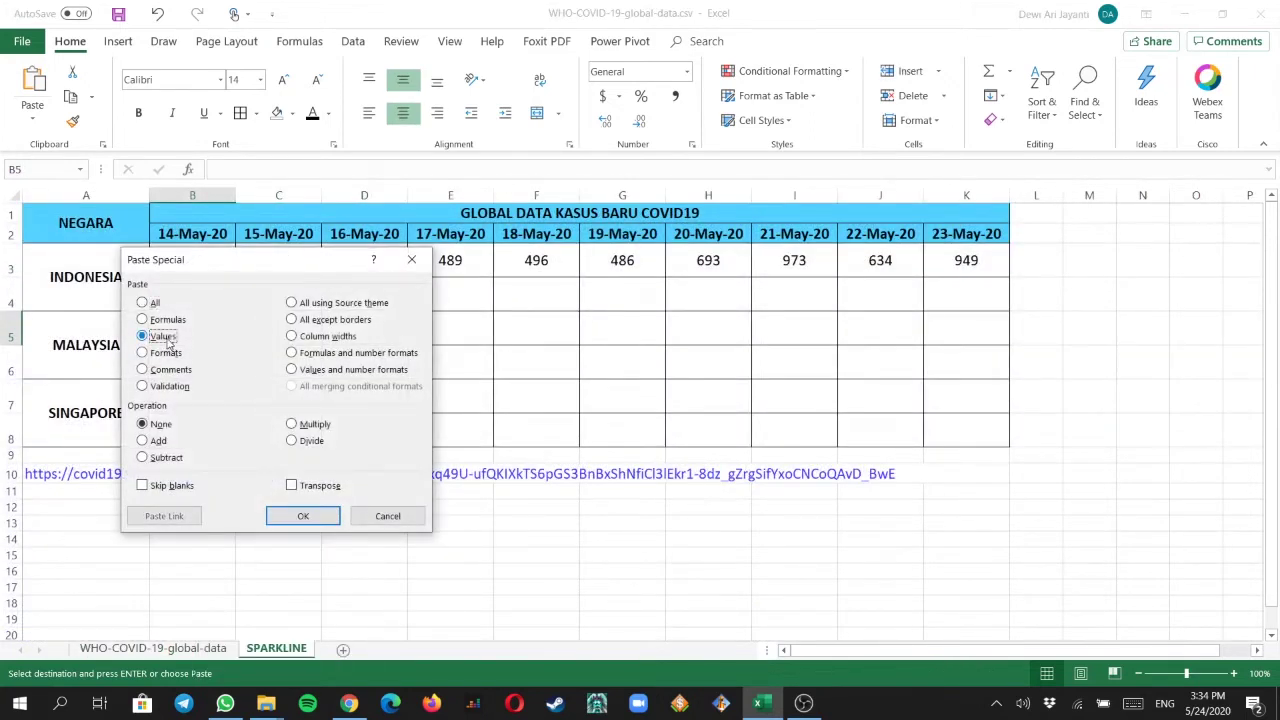
{"action": "left_click", "coordinate": [294, 488]}
{"action": "left_click", "coordinate": [305, 517]}
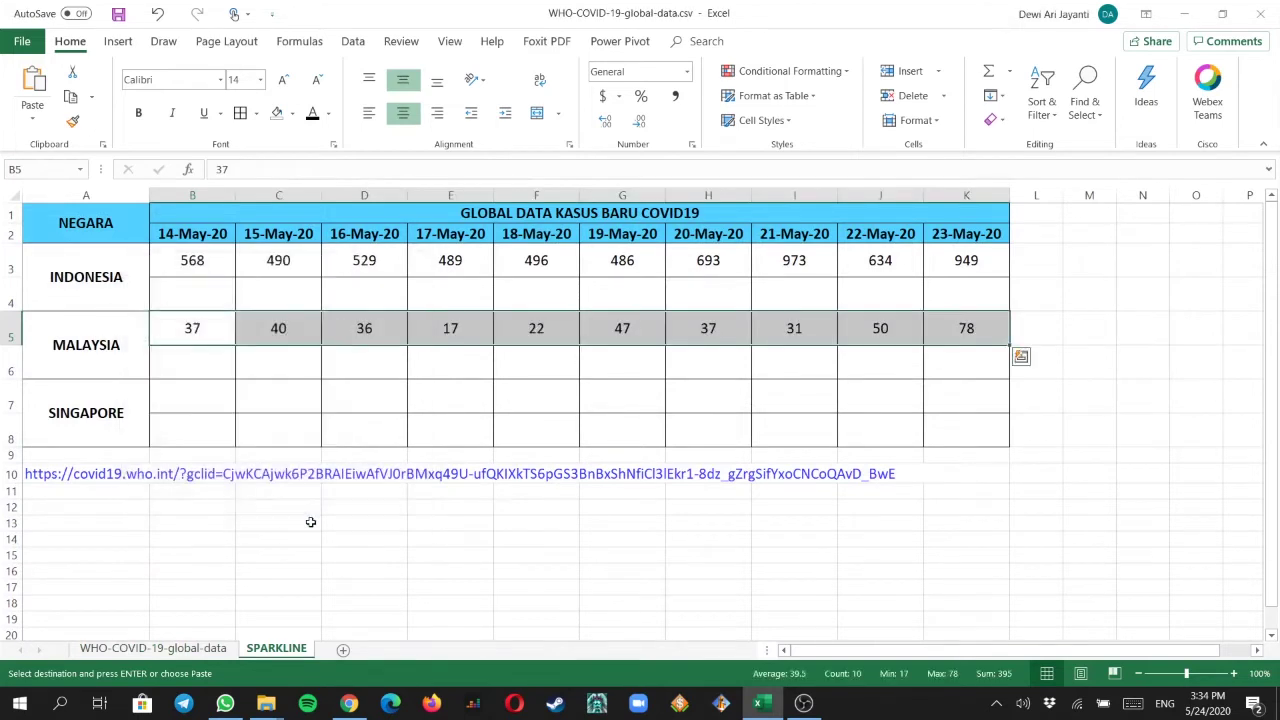
Step: Copy Singapore's New_cases values for 14 to 23 May, cells E14168 to E14177, from the WHO-COVID-19-global-data sheet
{"action": "left_click", "coordinate": [226, 652]}
{"action": "scroll", "coordinate": [663, 474], "scroll_direction": "down", "scroll_amount": 1}
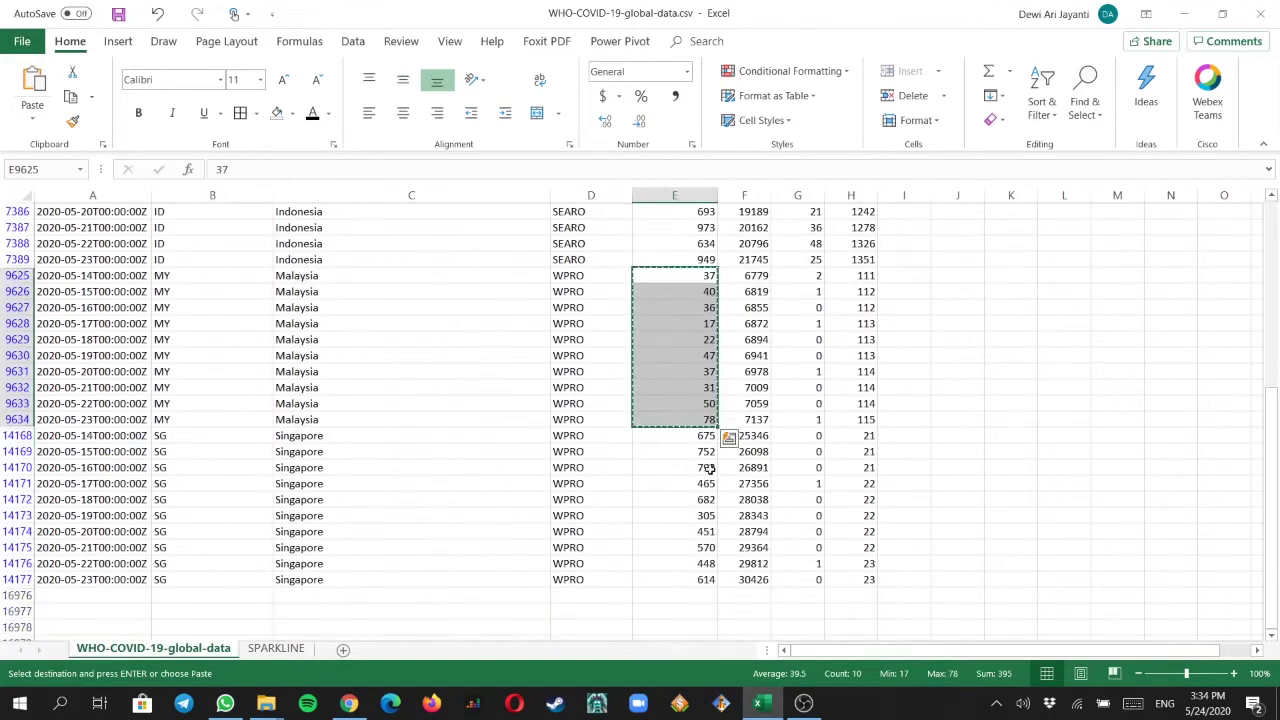
{"action": "left_click_drag", "start_coordinate": [690, 436], "coordinate": [700, 580]}
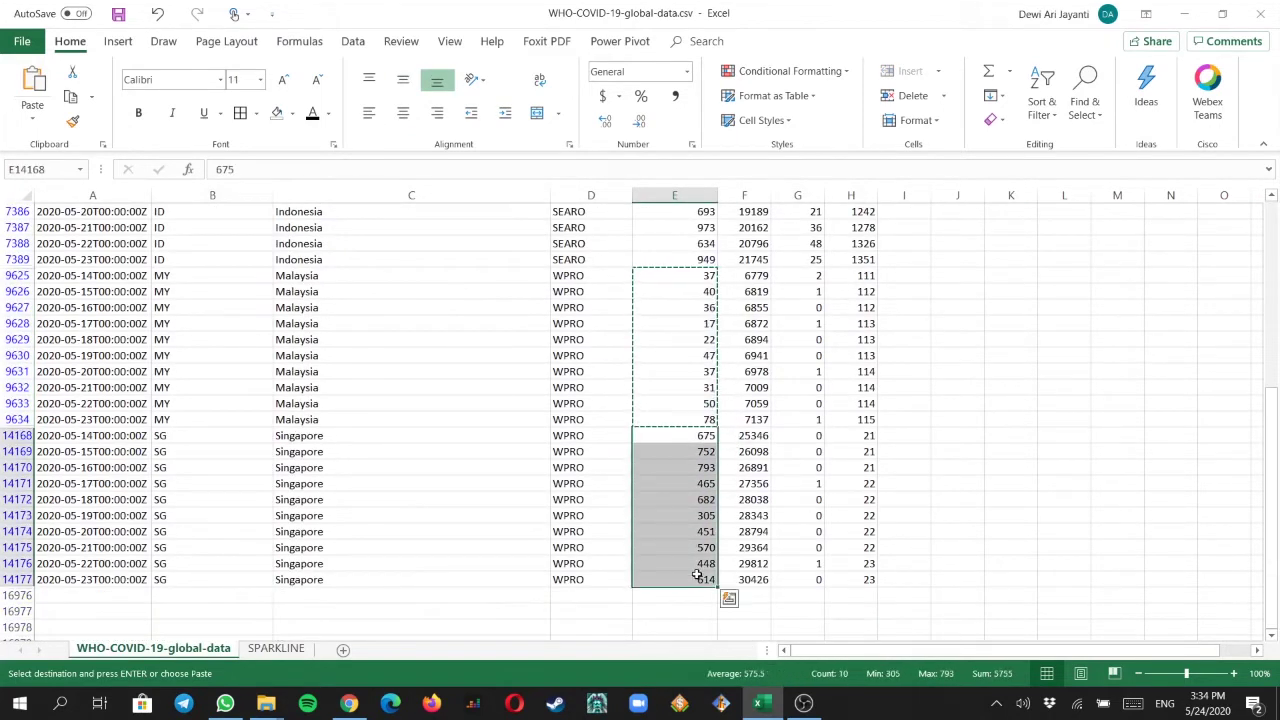
{"action": "right_click", "coordinate": [683, 541]}
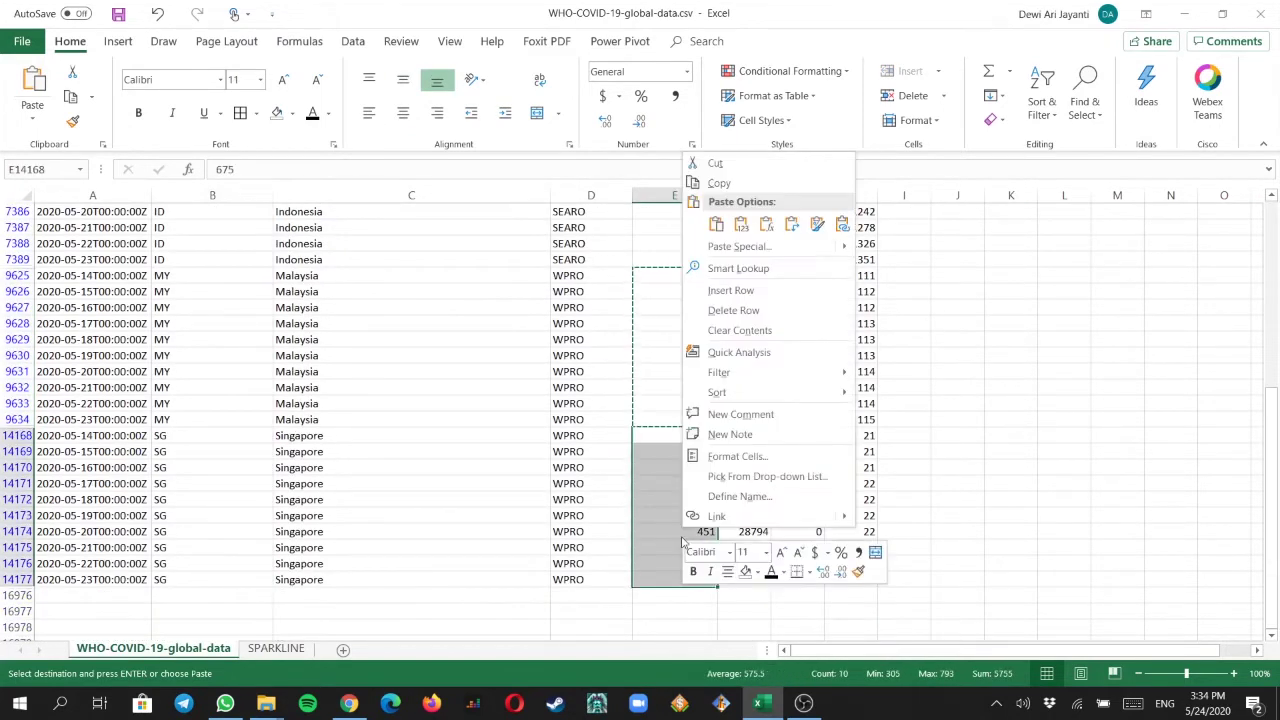
{"action": "left_click", "coordinate": [719, 183]}
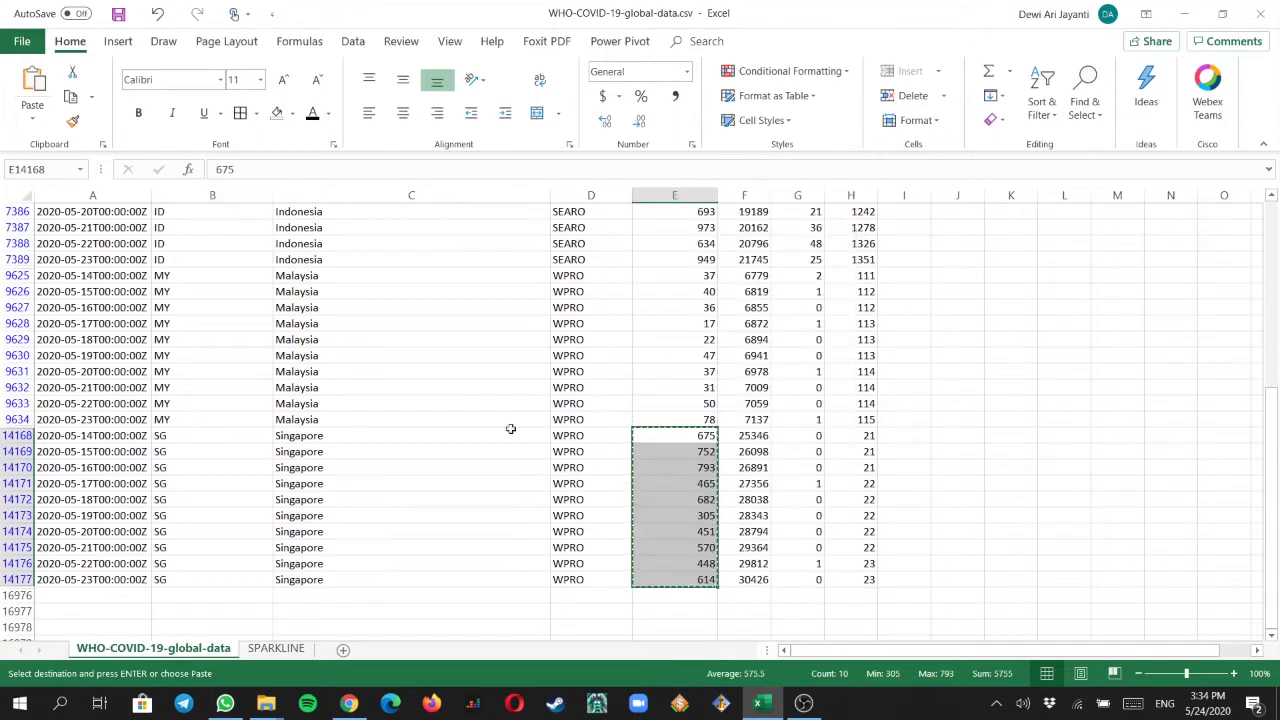
Step: Paste the copied Singapore figures into the SPARKLINE sheet starting at B7, as values only and transposed
{"action": "left_click", "coordinate": [279, 650]}
{"action": "right_click", "coordinate": [194, 398]}
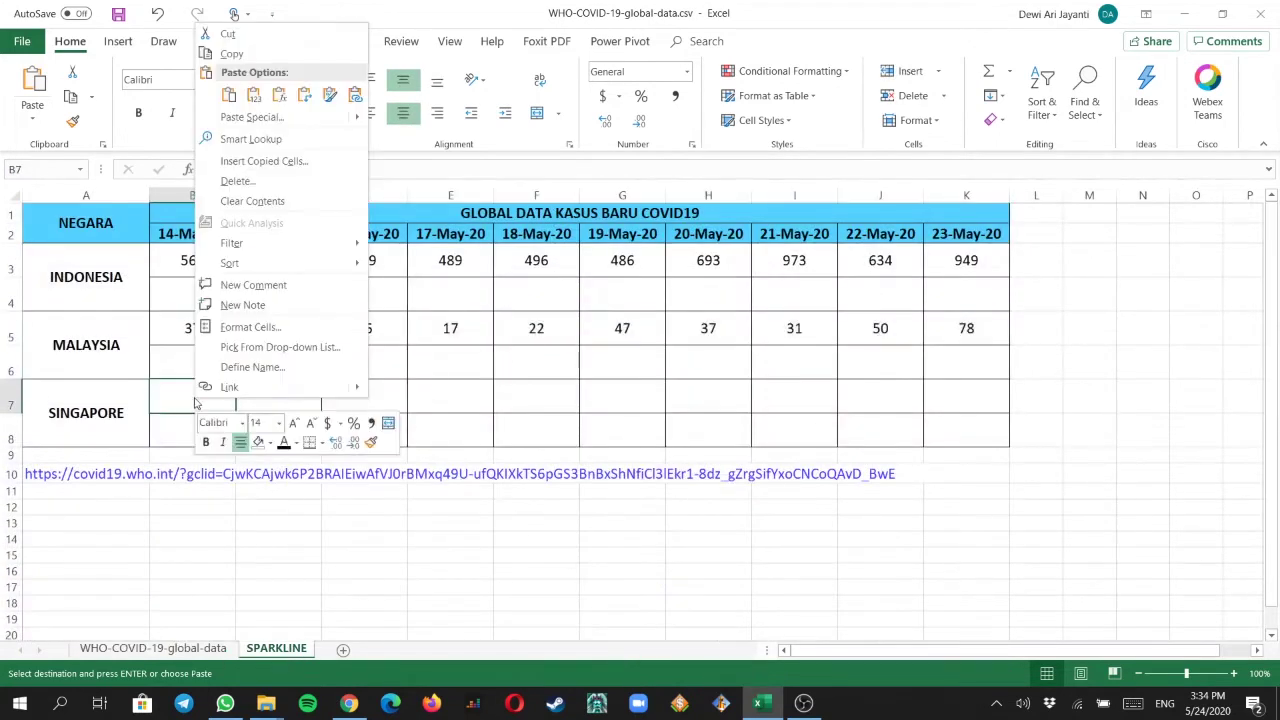
{"action": "left_click", "coordinate": [252, 117]}
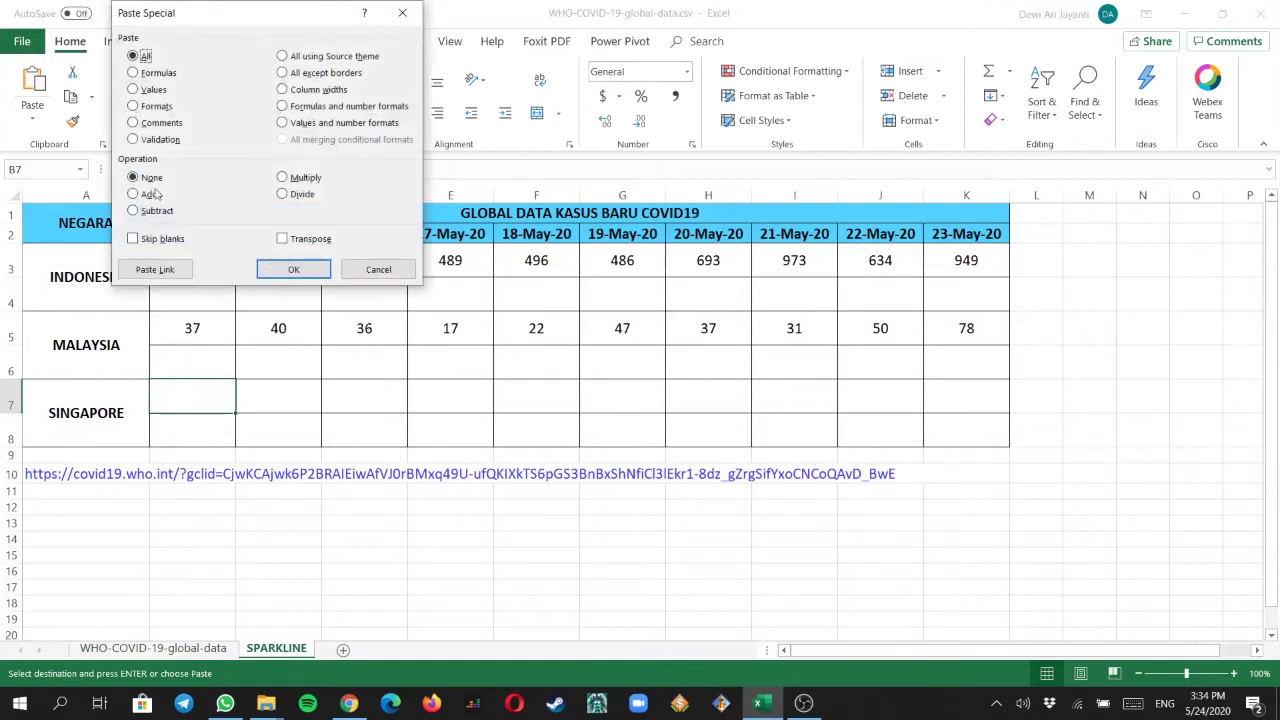
{"action": "left_click", "coordinate": [152, 90]}
{"action": "left_click", "coordinate": [300, 240]}
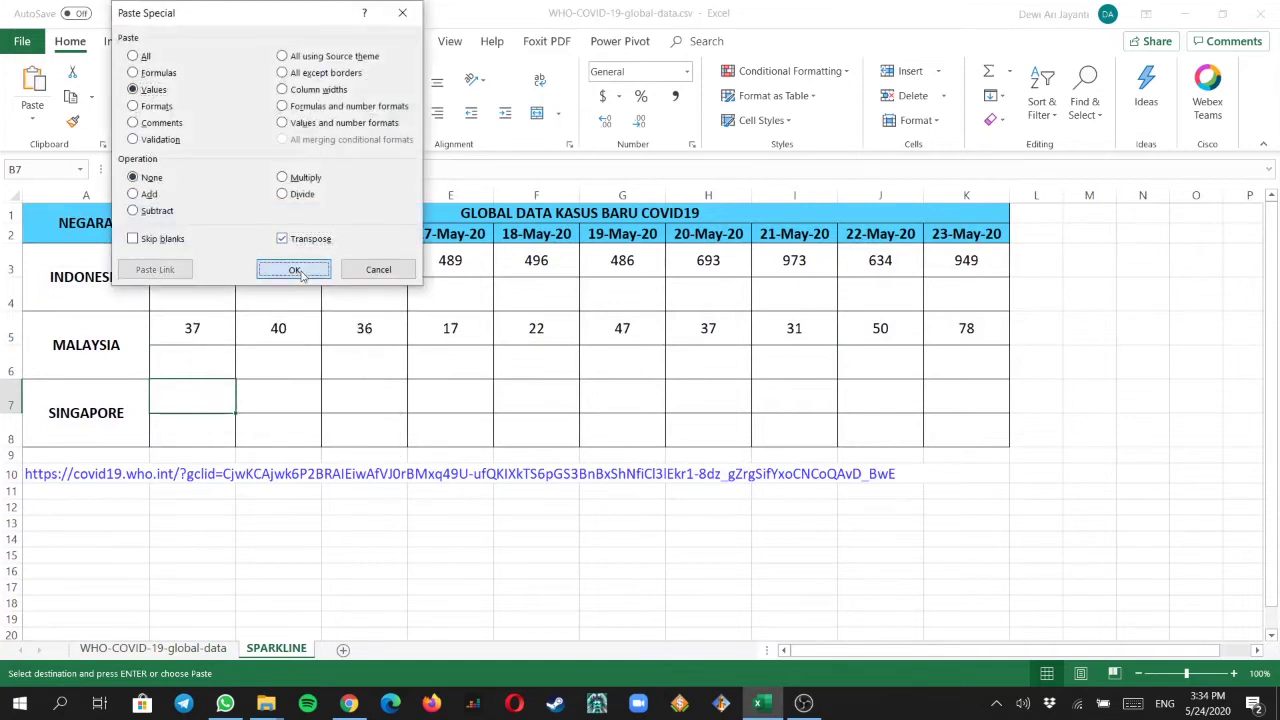
{"action": "left_click", "coordinate": [293, 269]}
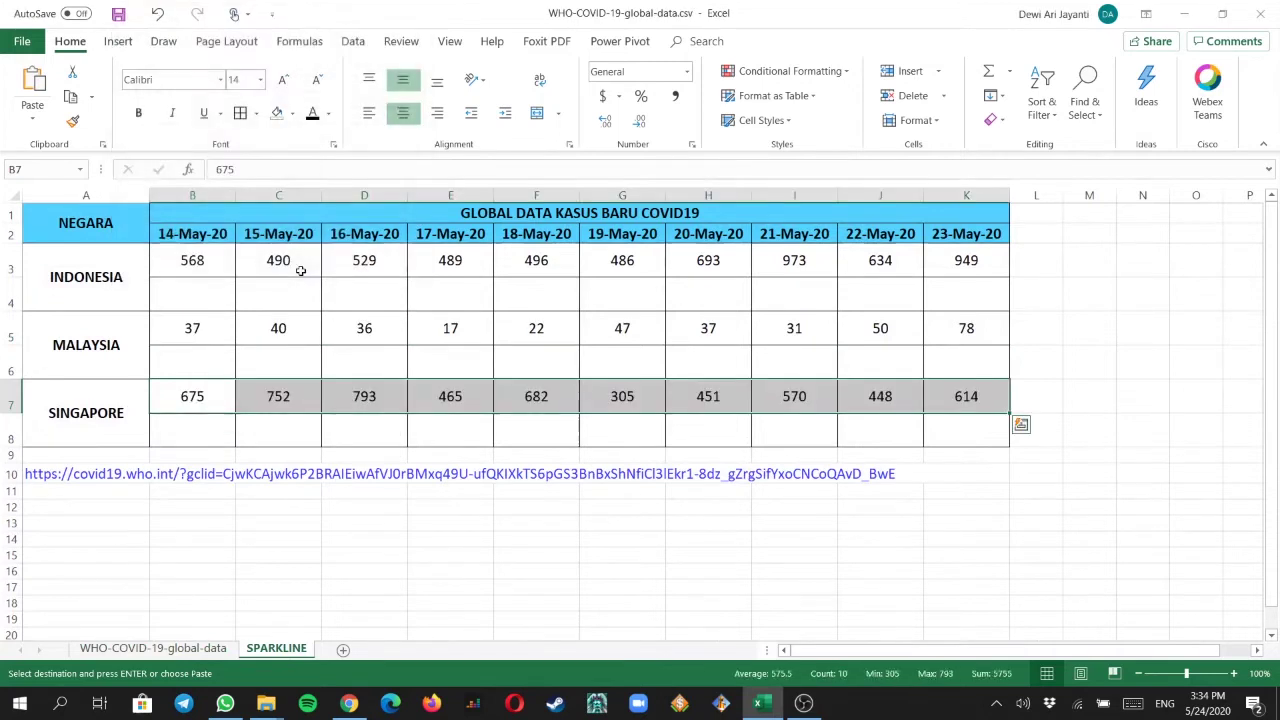
{"action": "left_click", "coordinate": [490, 504]}
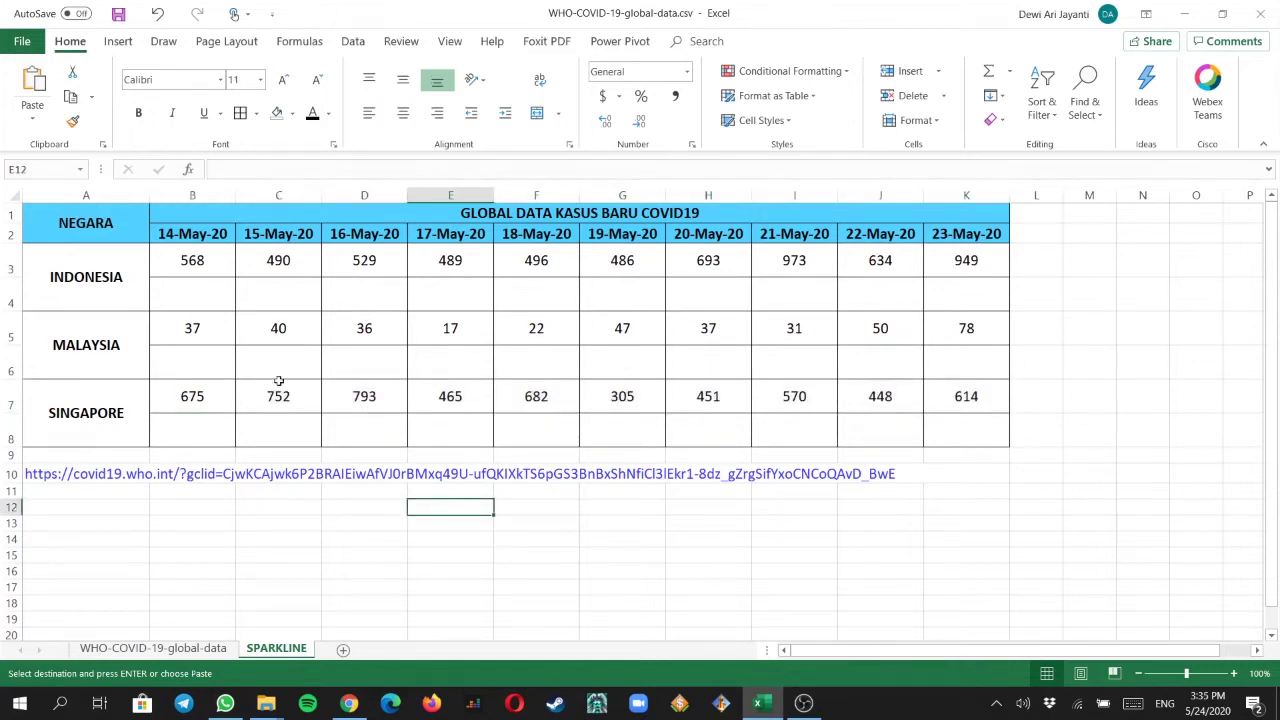
Step: Insert a line sparkline in cell B4 based on Indonesia's data range B3:K3
{"action": "left_click", "coordinate": [206, 293]}
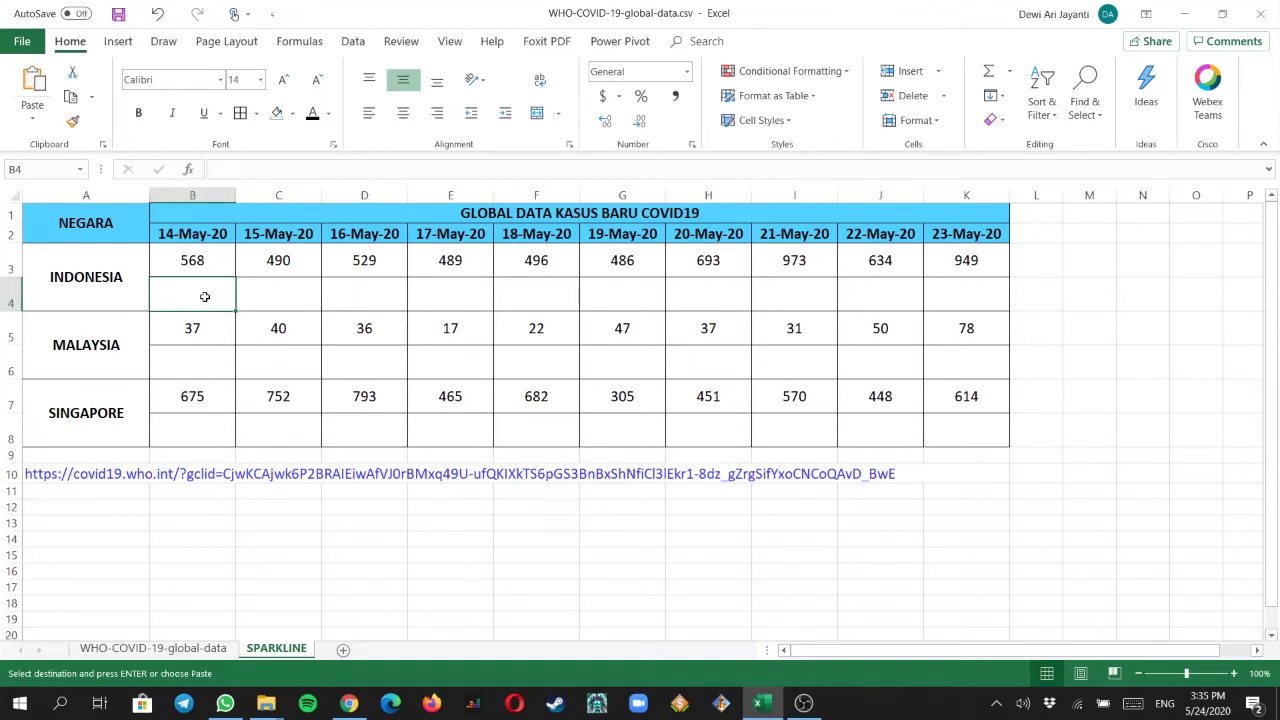
{"action": "left_click", "coordinate": [120, 43]}
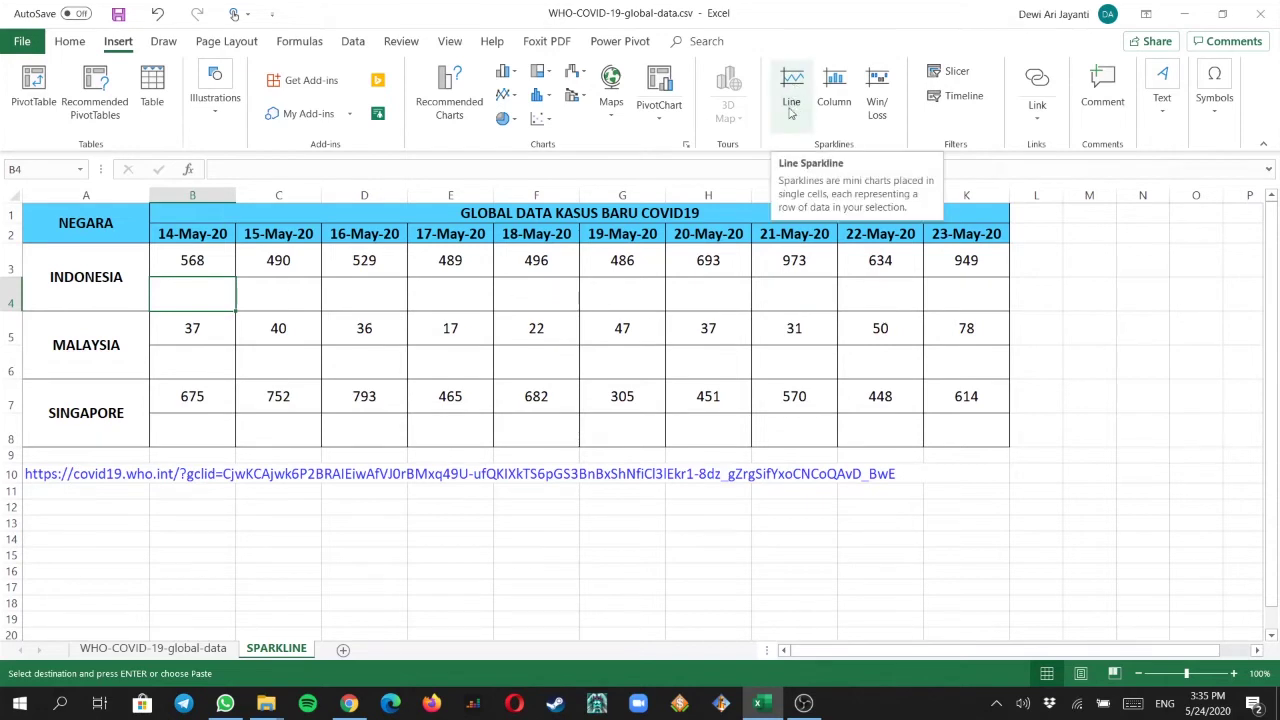
{"action": "left_click", "coordinate": [795, 117]}
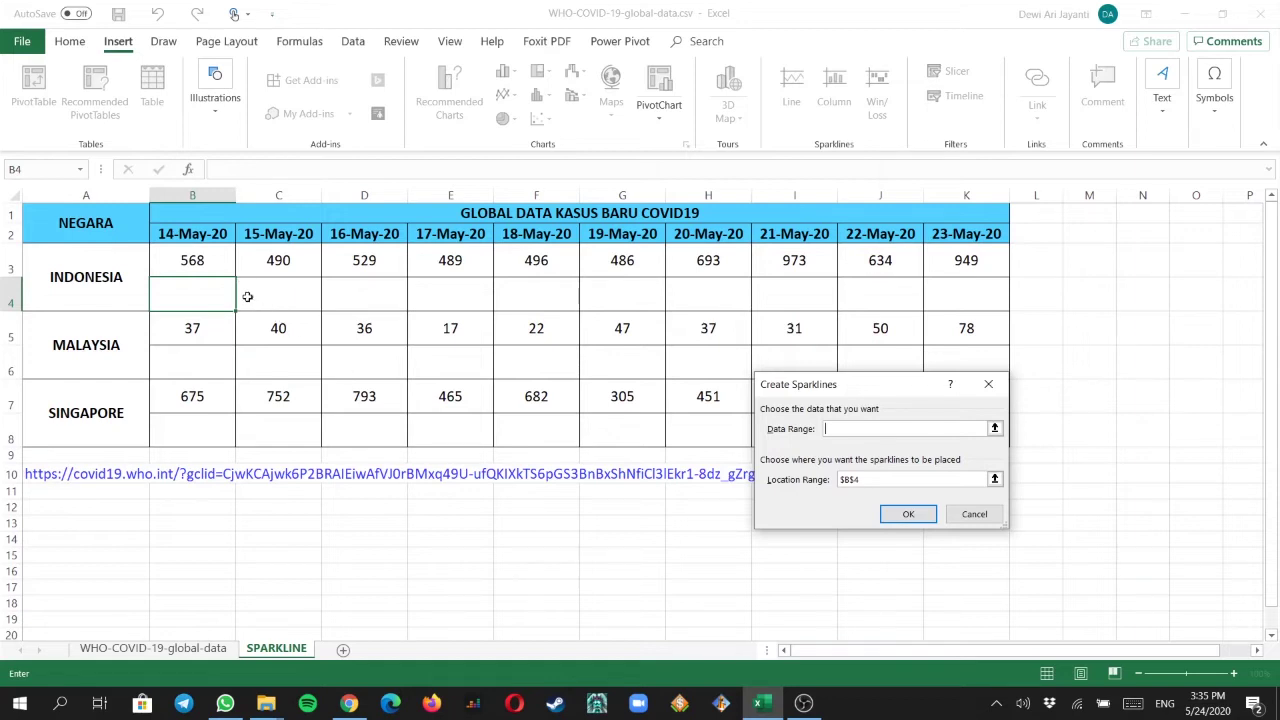
{"action": "left_click_drag", "start_coordinate": [192, 262], "coordinate": [990, 462]}
{"action": "left_click_drag", "start_coordinate": [192, 262], "coordinate": [435, 265]}
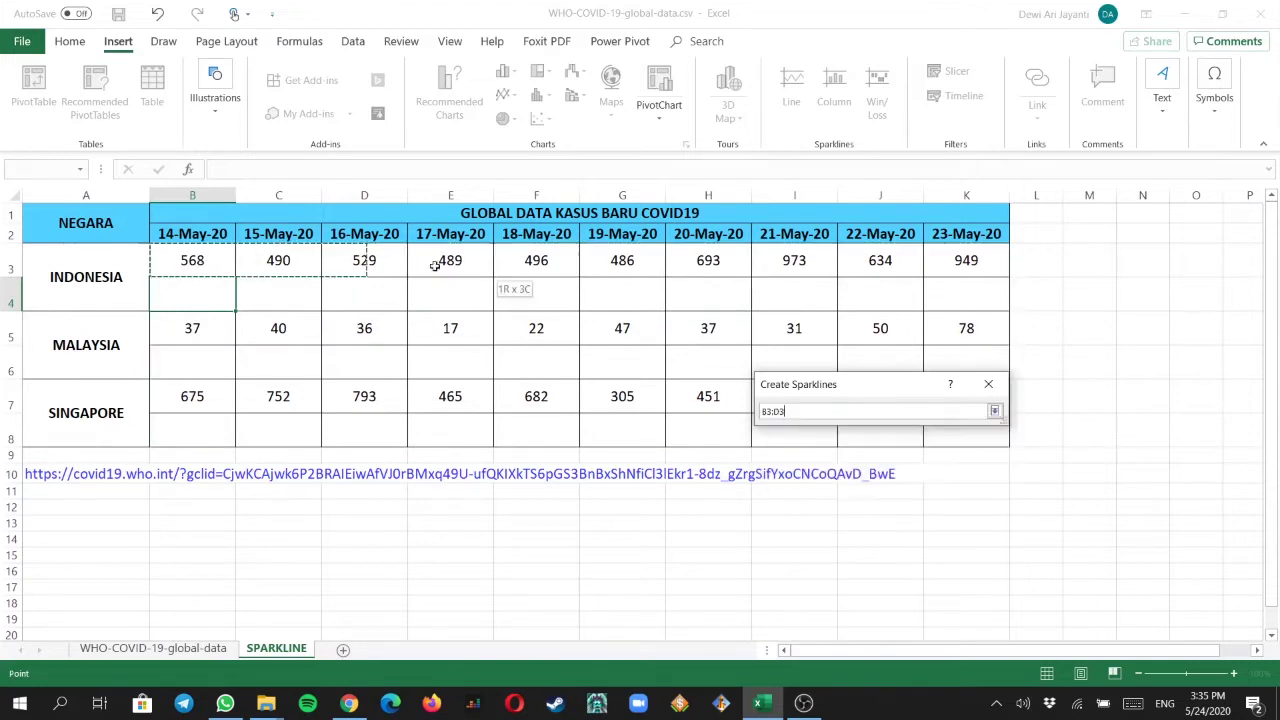
{"action": "left_click_drag", "start_coordinate": [970, 260], "coordinate": [970, 258]}
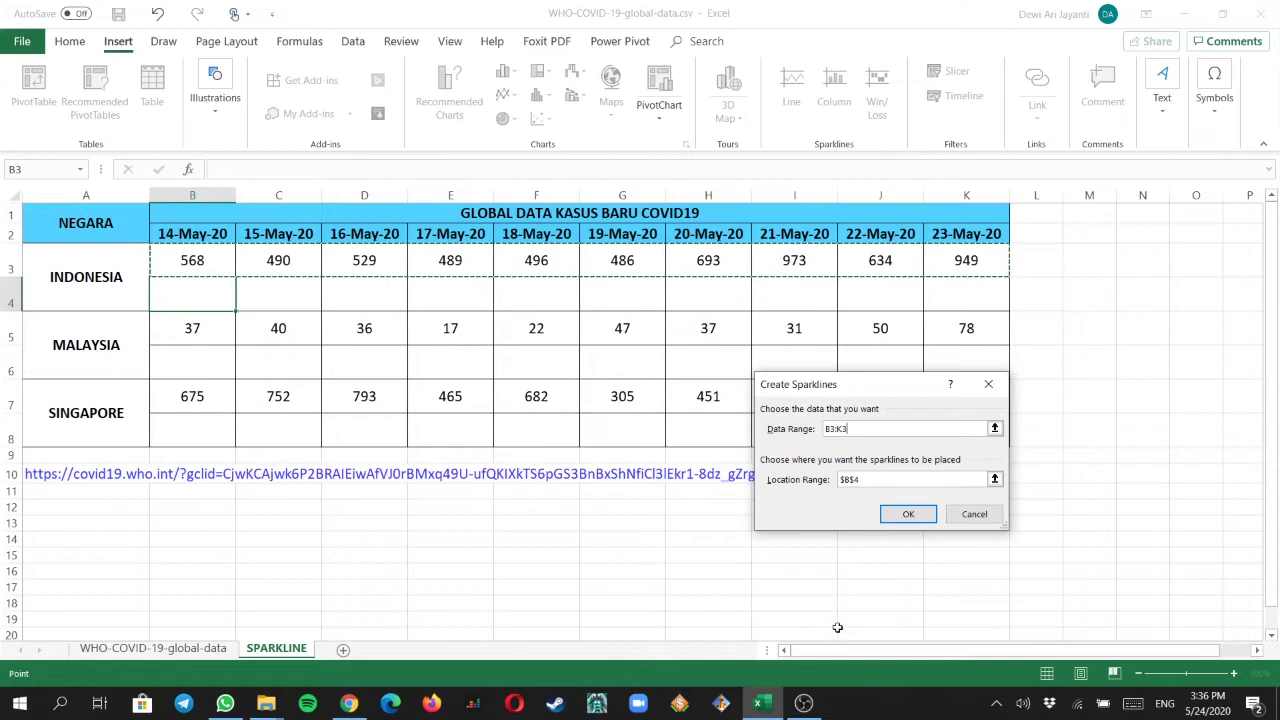
{"action": "left_click", "coordinate": [903, 516]}
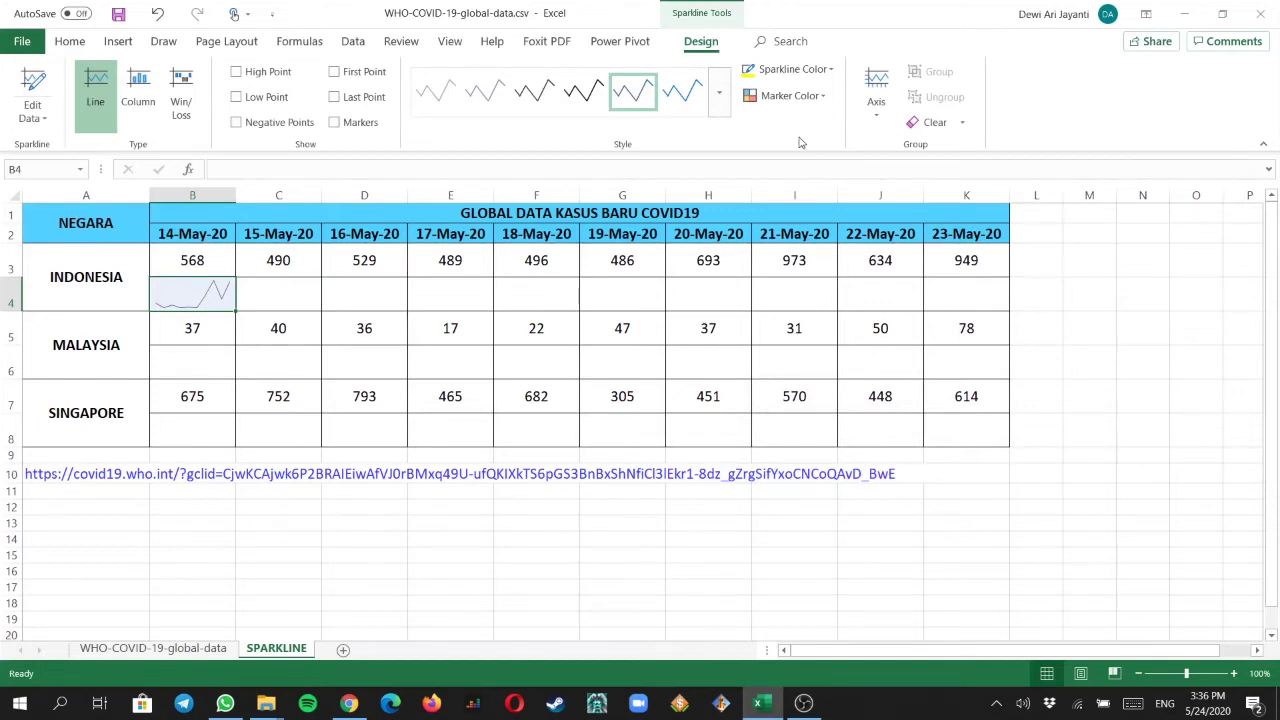
Step: Mark the Indonesia sparkline's high point in red and its low point in green
{"action": "left_click", "coordinate": [823, 98]}
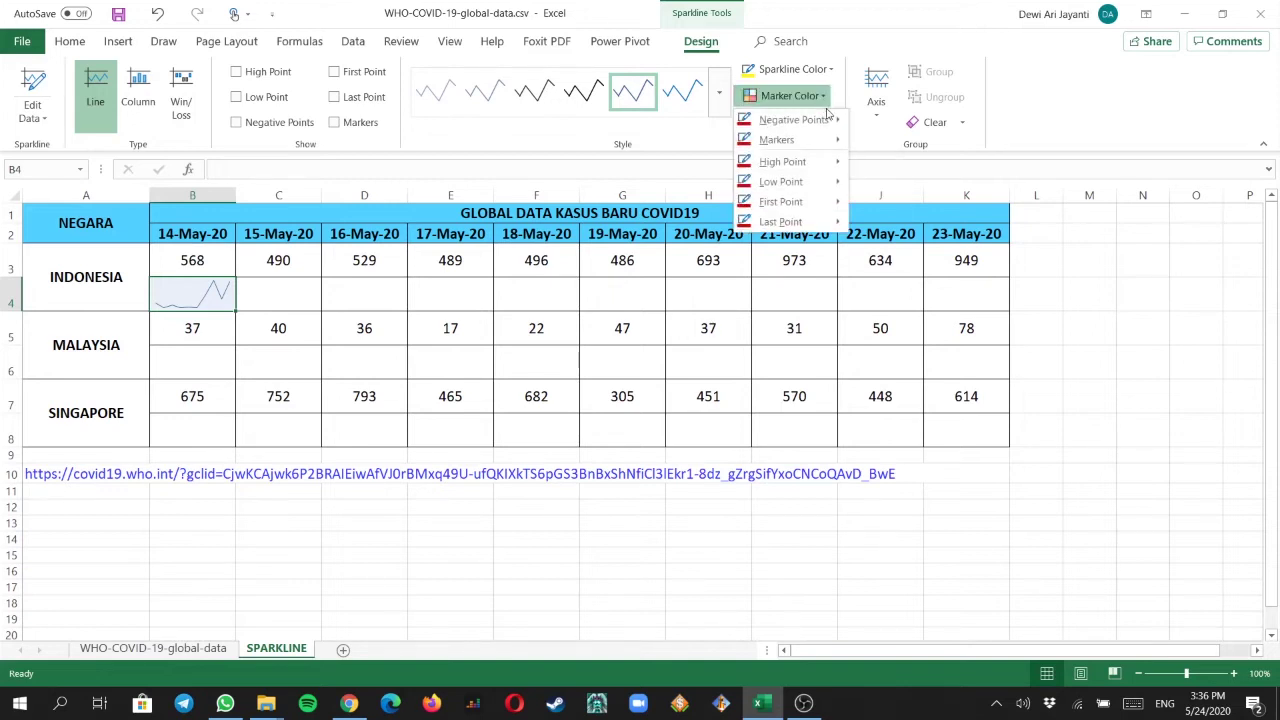
{"action": "mouse_move", "coordinate": [822, 163]}
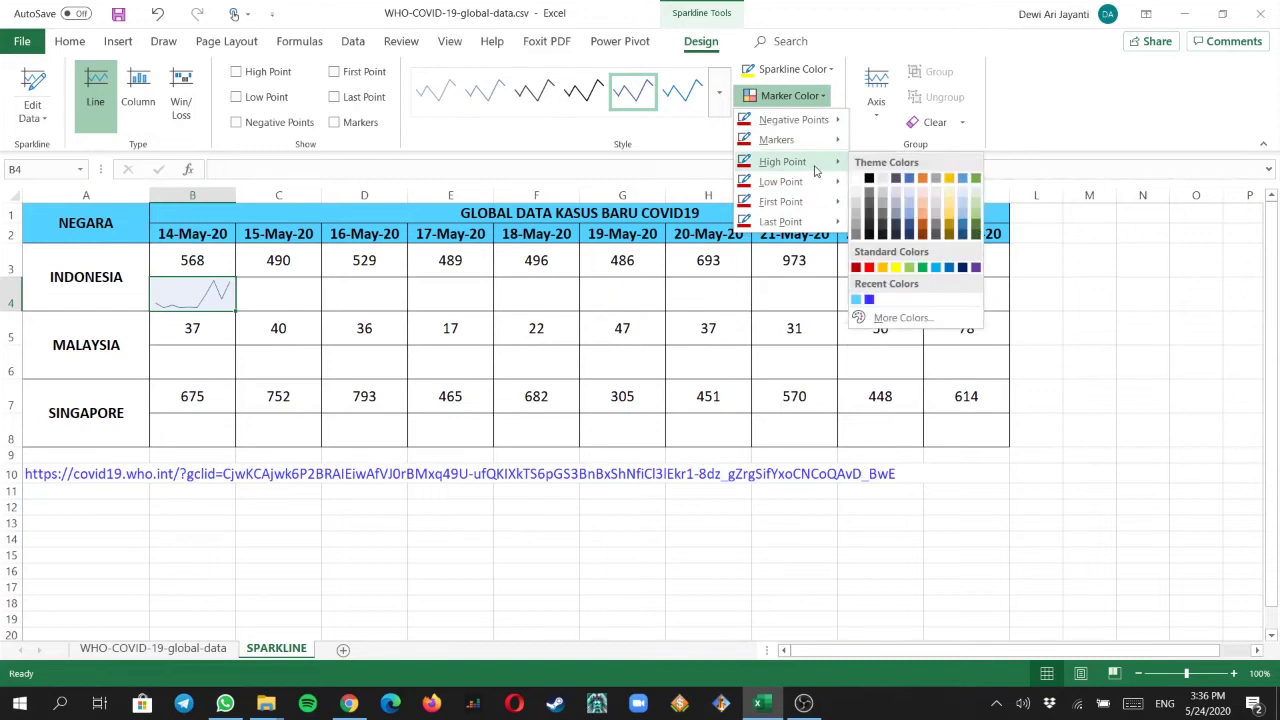
{"action": "left_click", "coordinate": [869, 268]}
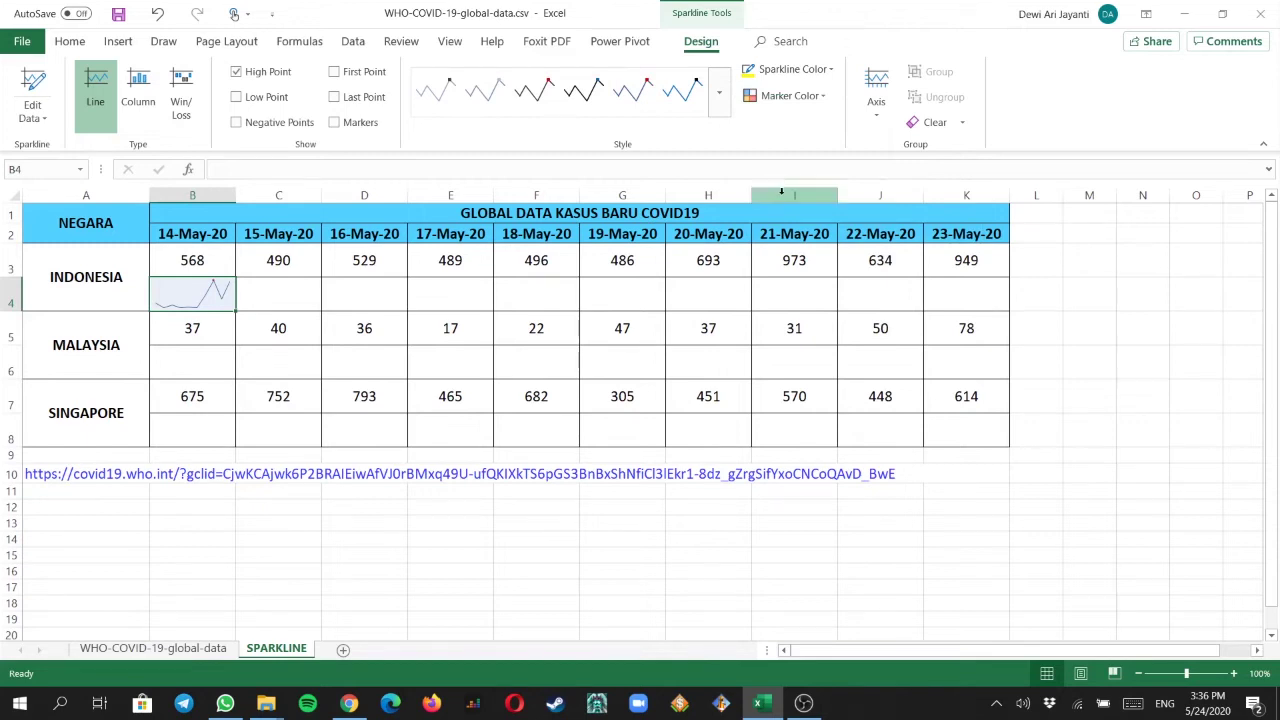
{"action": "left_click", "coordinate": [823, 97]}
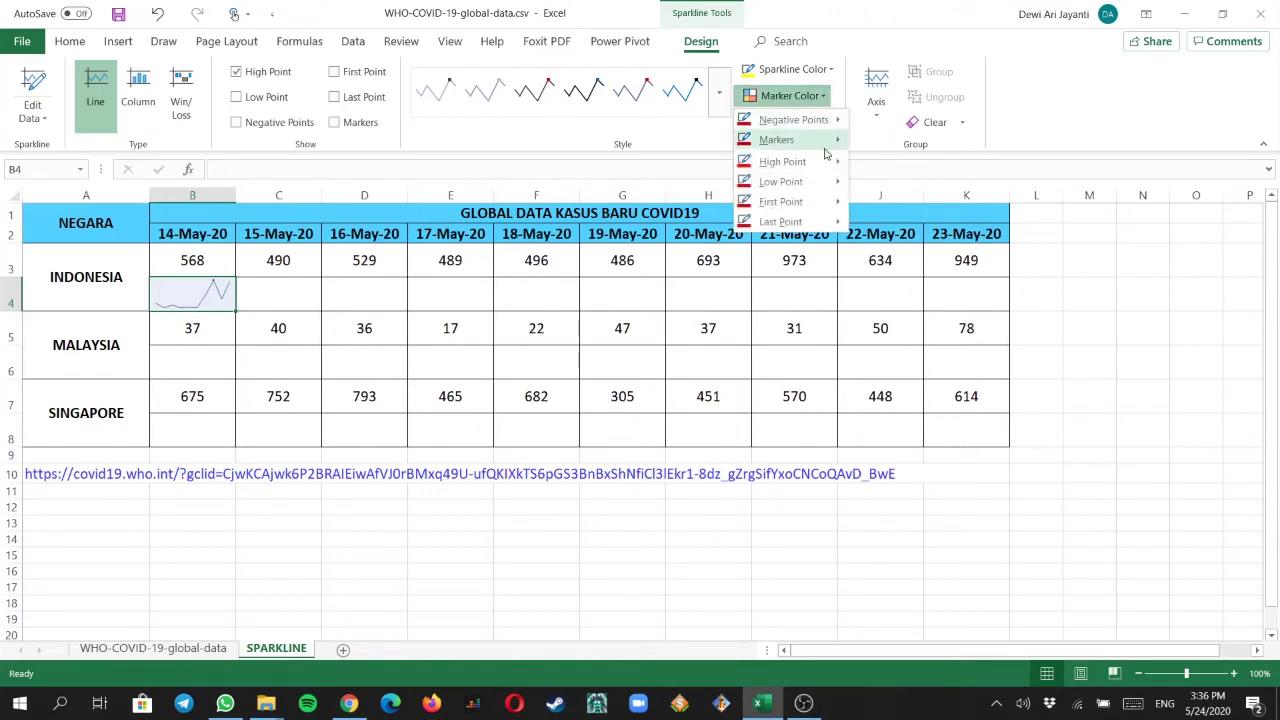
{"action": "mouse_move", "coordinate": [826, 162]}
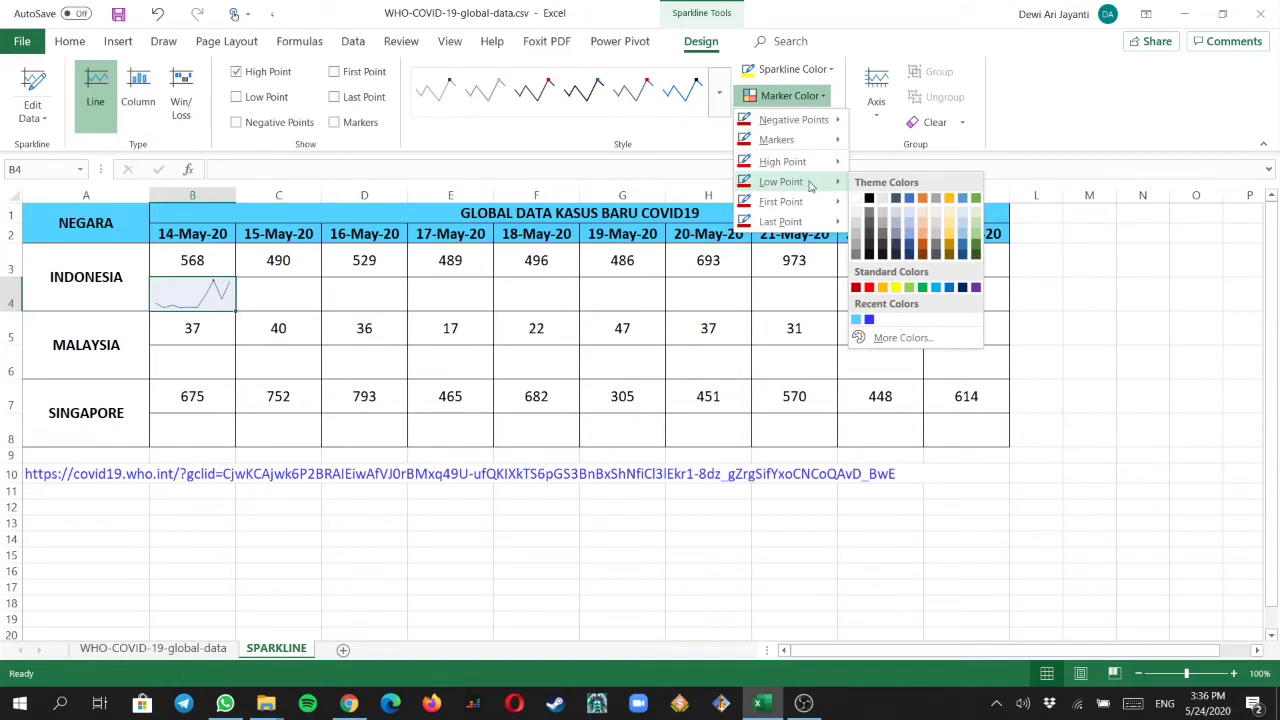
{"action": "left_click", "coordinate": [922, 288]}
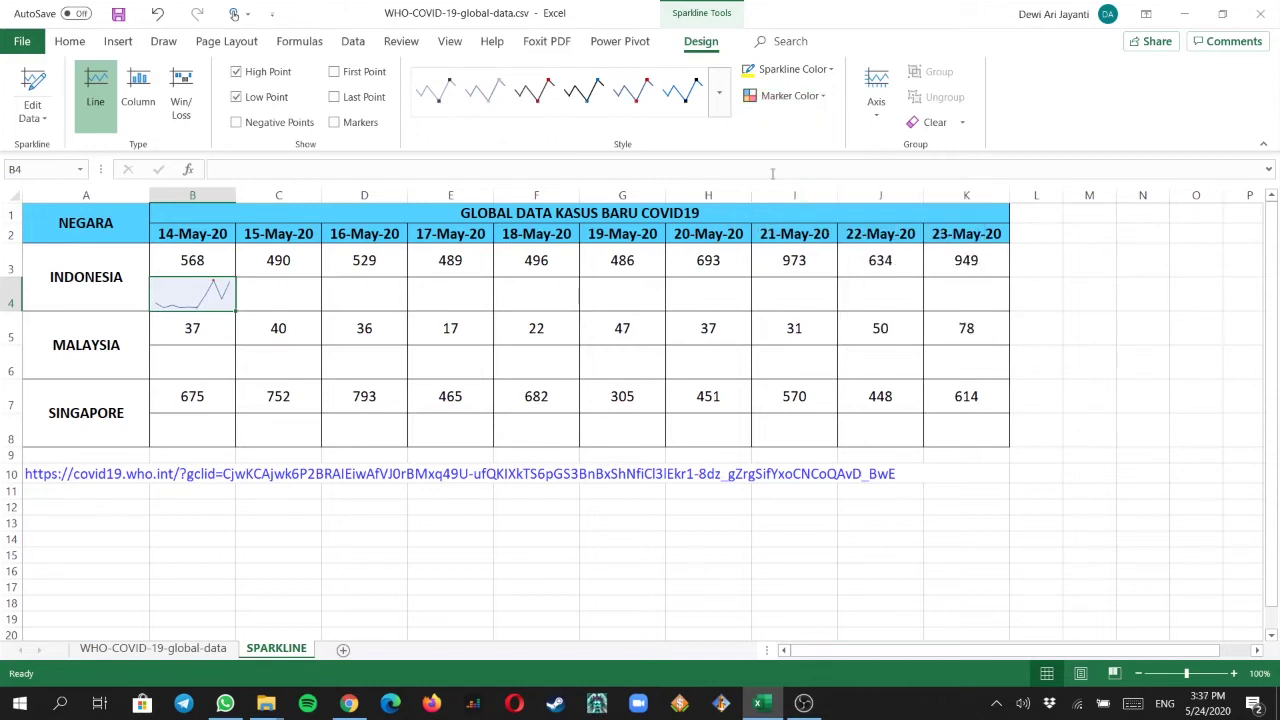
Step: Show markers on the Indonesia sparkline and colour them yellow
{"action": "left_click", "coordinate": [823, 100]}
{"action": "mouse_move", "coordinate": [780, 148]}
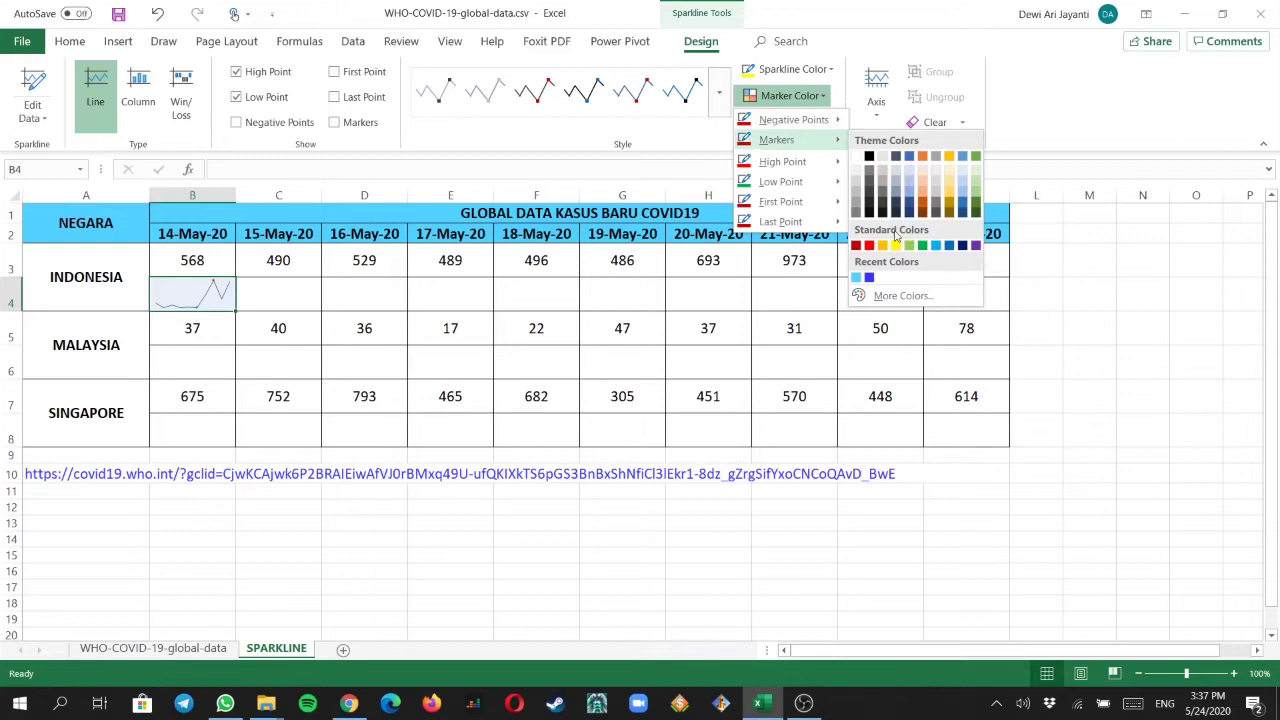
{"action": "left_click", "coordinate": [896, 247]}
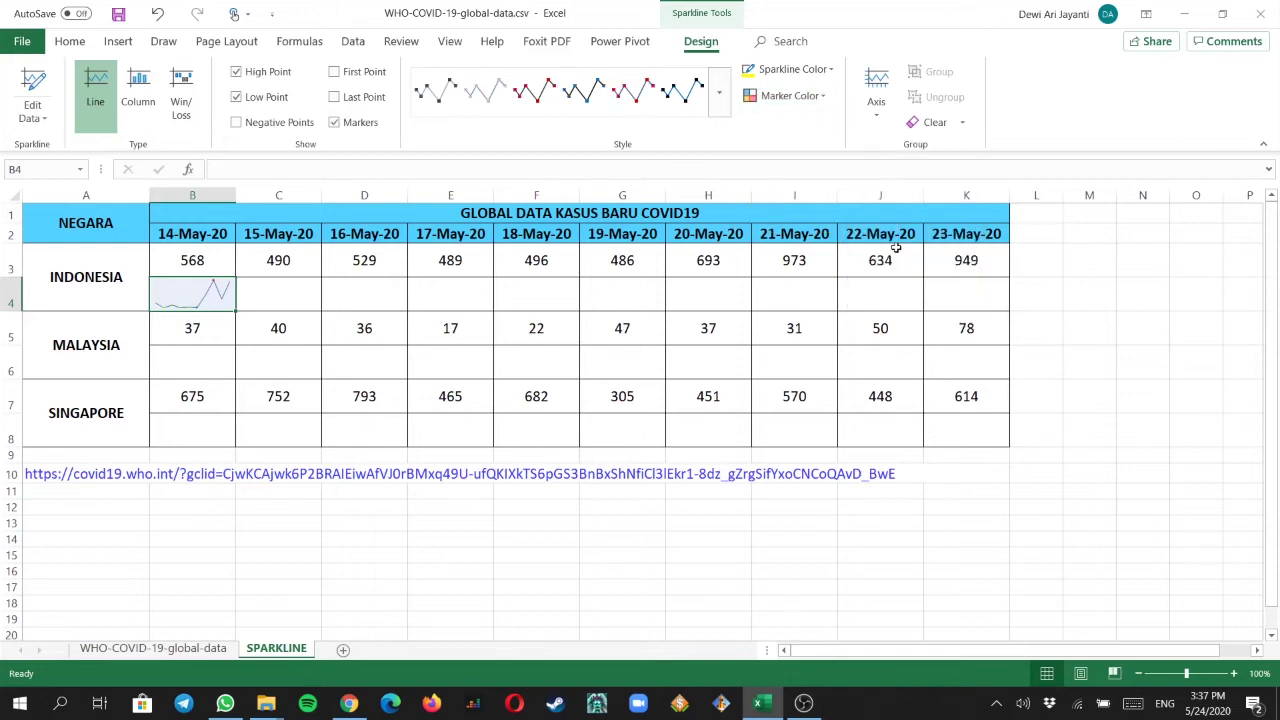
{"action": "left_click", "coordinate": [820, 96]}
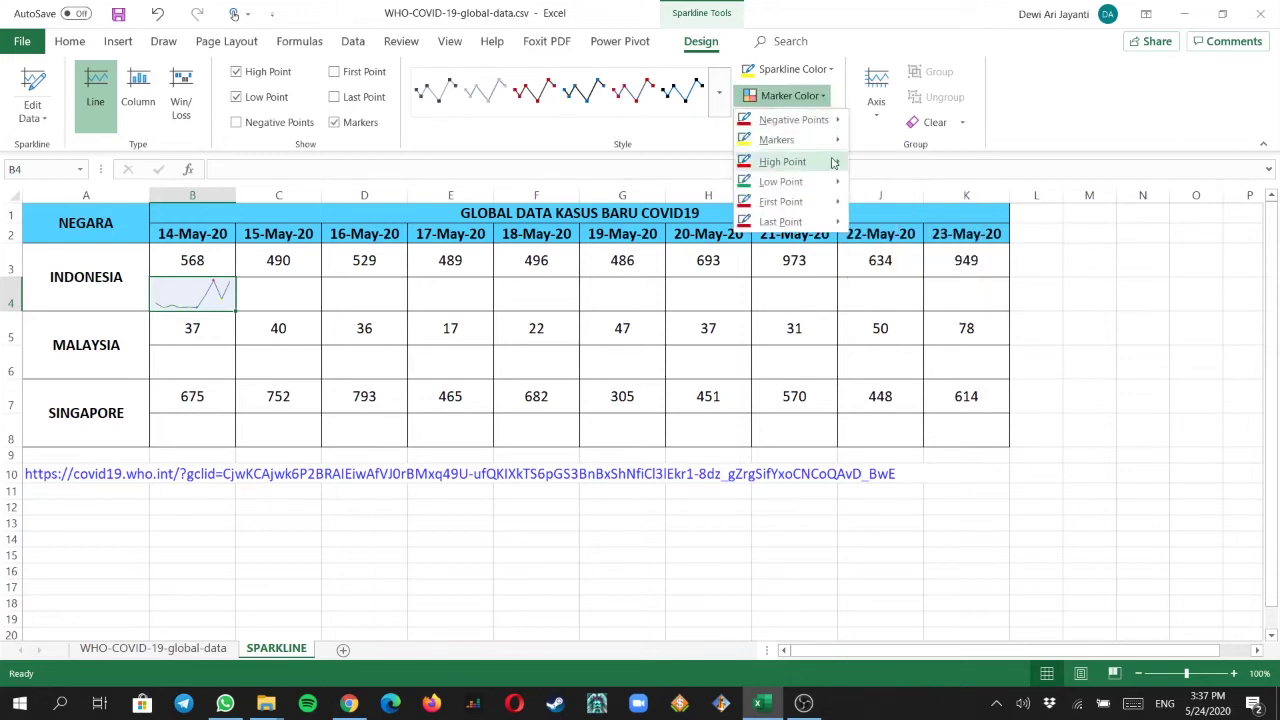
{"action": "mouse_move", "coordinate": [826, 222]}
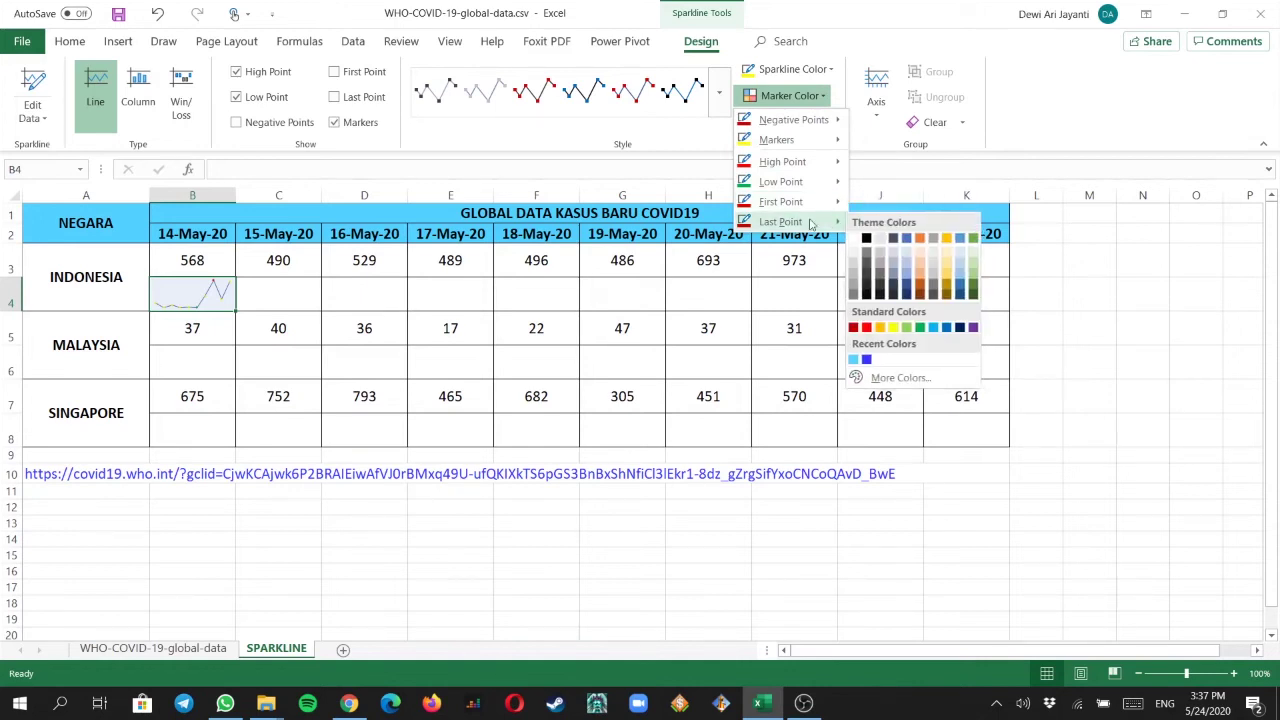
{"action": "mouse_move", "coordinate": [805, 122]}
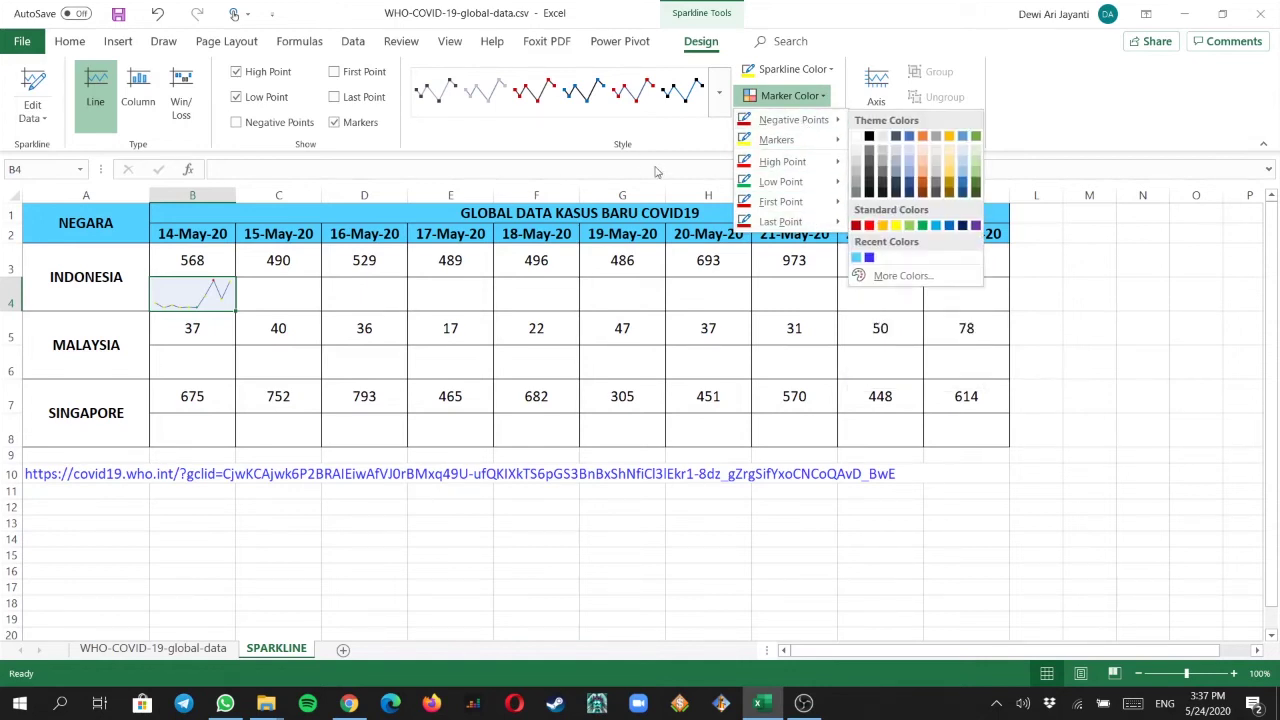
{"action": "left_click", "coordinate": [200, 292]}
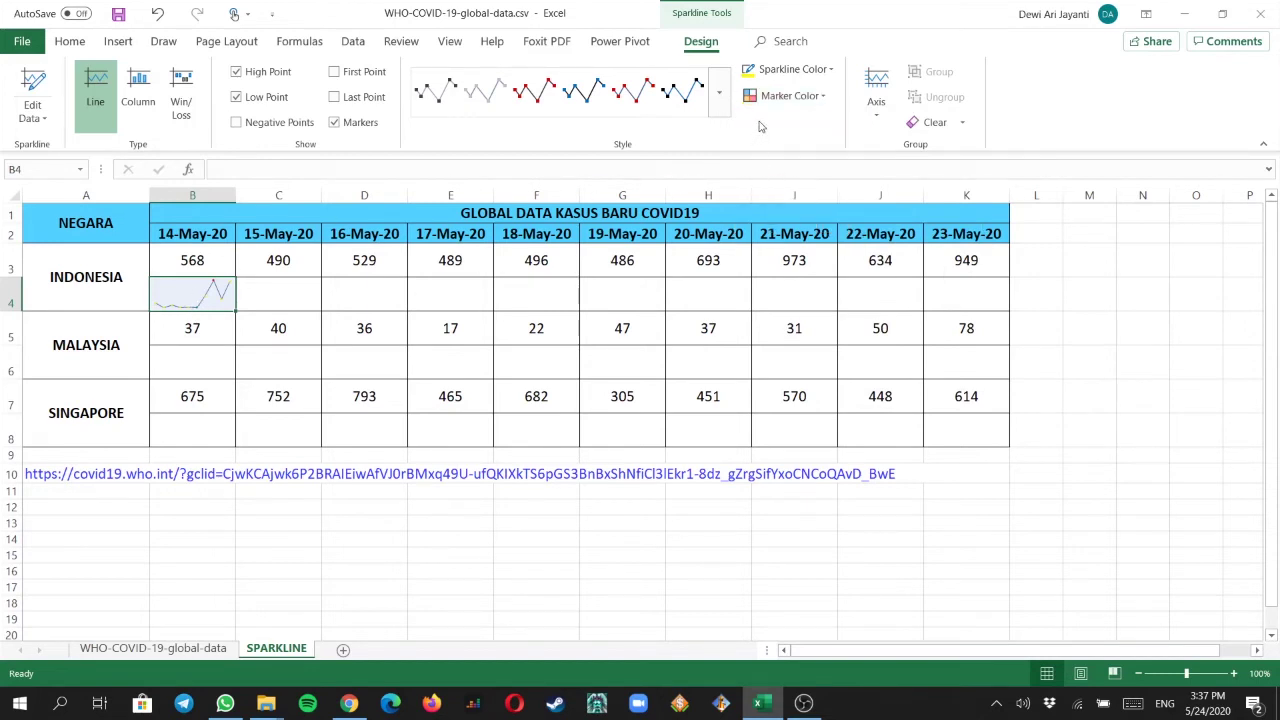
Step: Set the Indonesia sparkline's line weight to 2¼ pt
{"action": "left_click", "coordinate": [829, 70]}
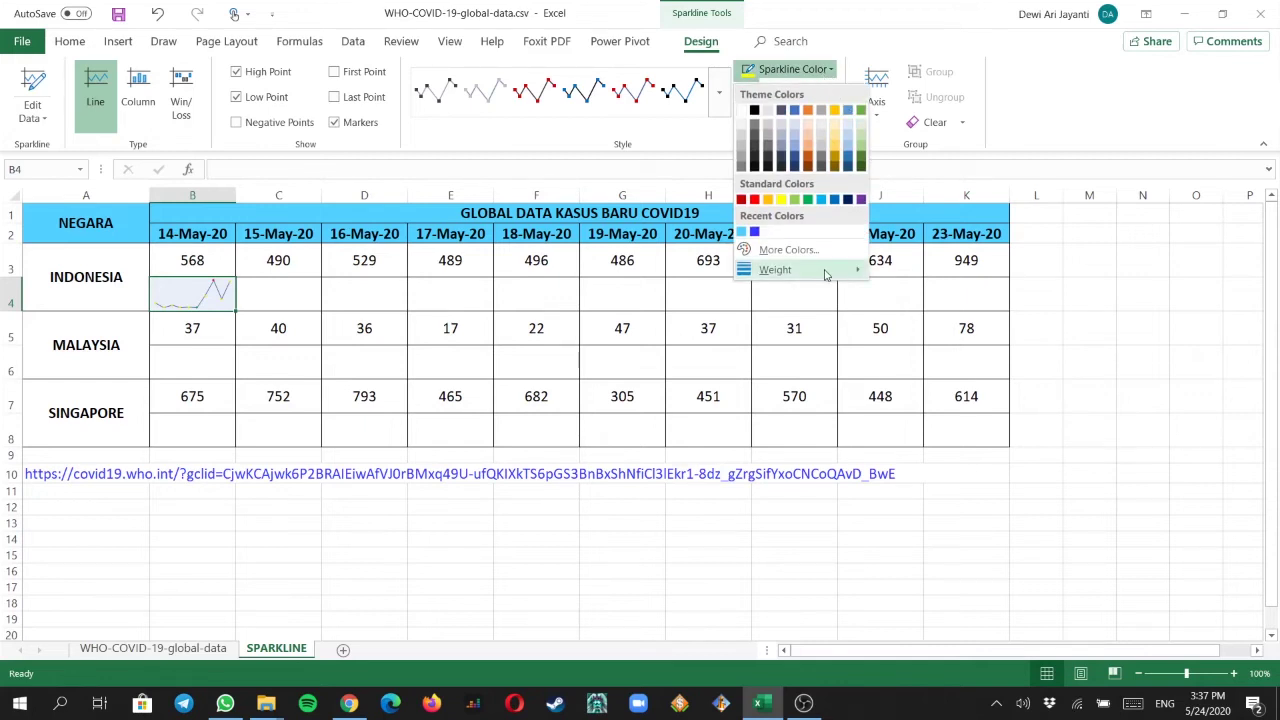
{"action": "mouse_move", "coordinate": [826, 270]}
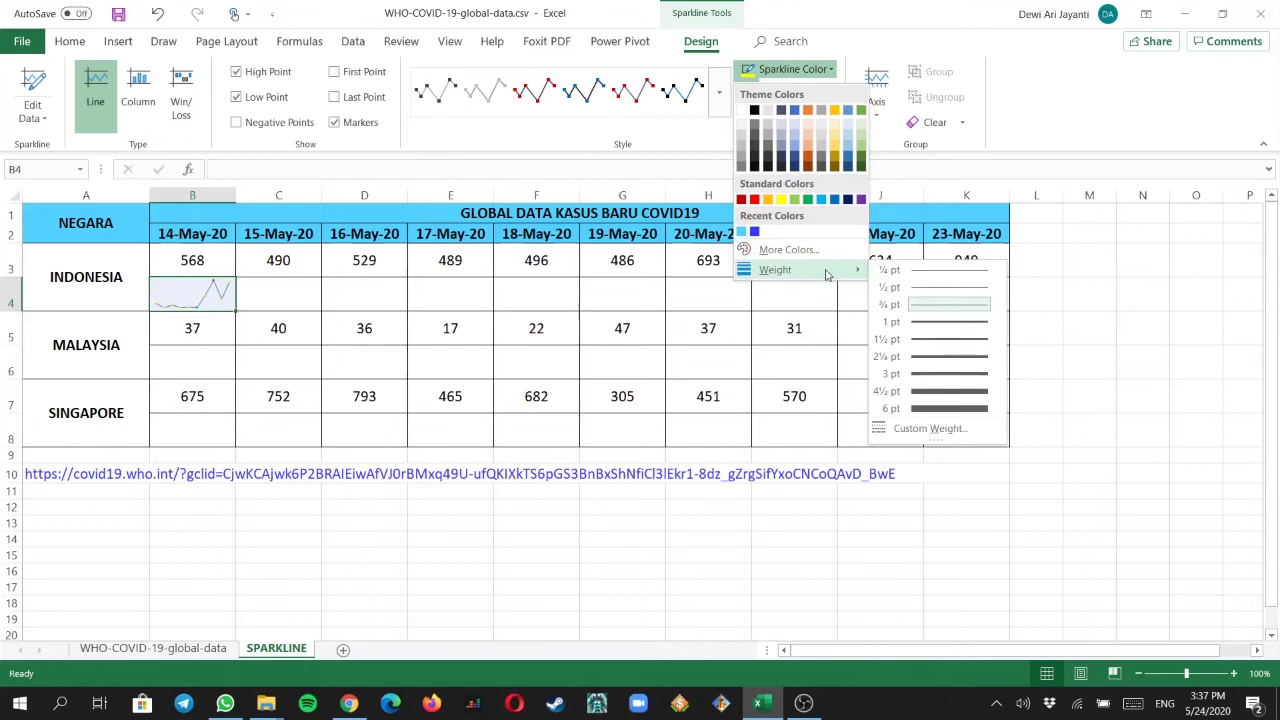
{"action": "left_click", "coordinate": [955, 359]}
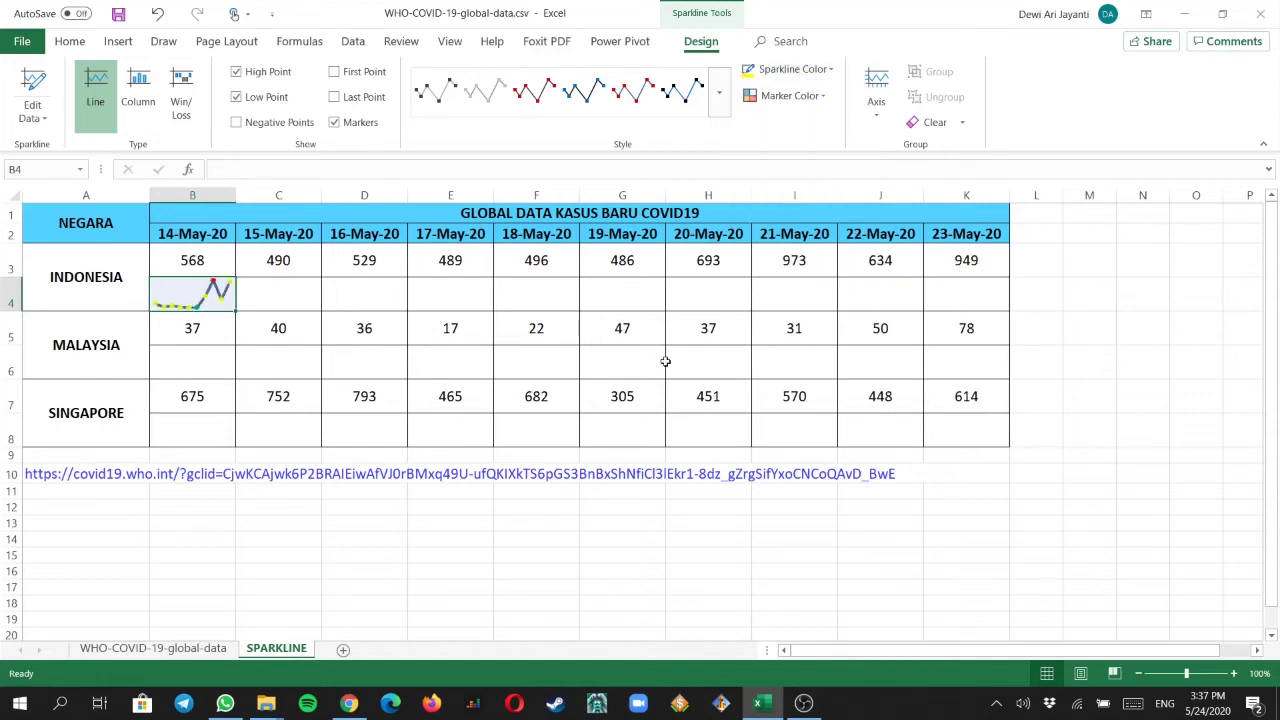
{"action": "left_click", "coordinate": [206, 322]}
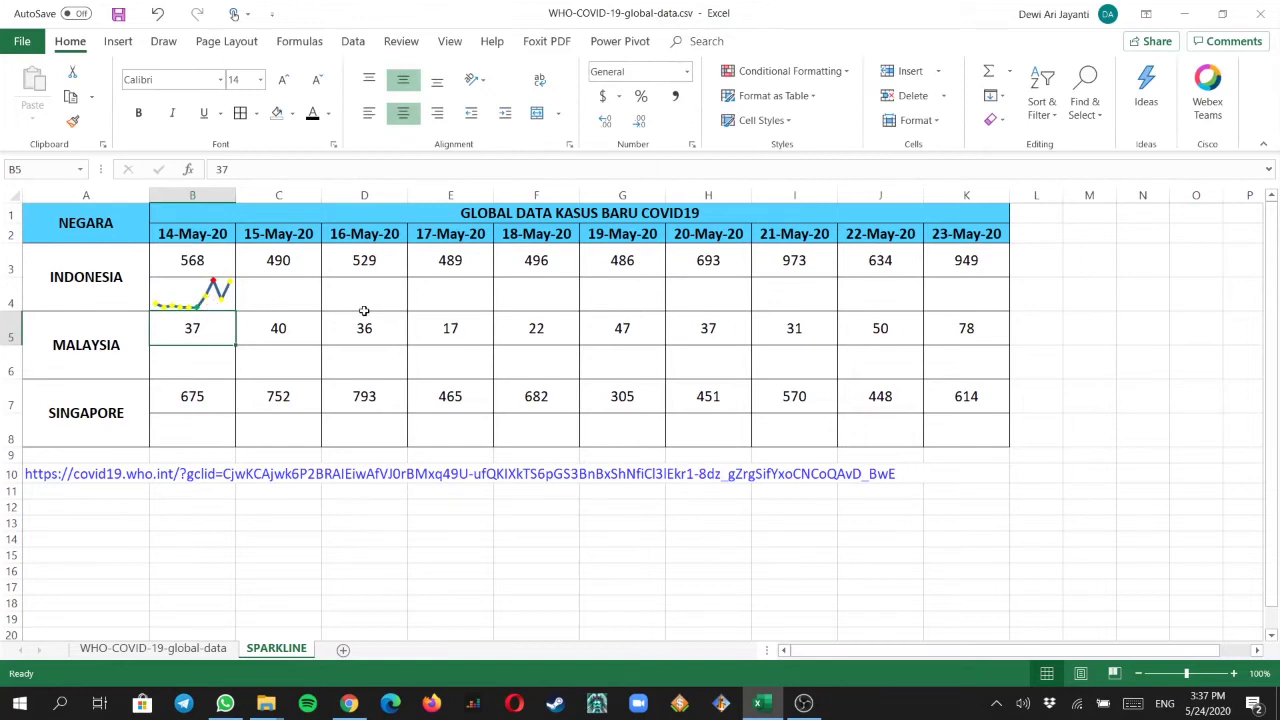
Step: Merge cells B4 to K4 so the Indonesia sparkline spans all the date columns
{"action": "left_click_drag", "start_coordinate": [213, 295], "coordinate": [430, 360]}
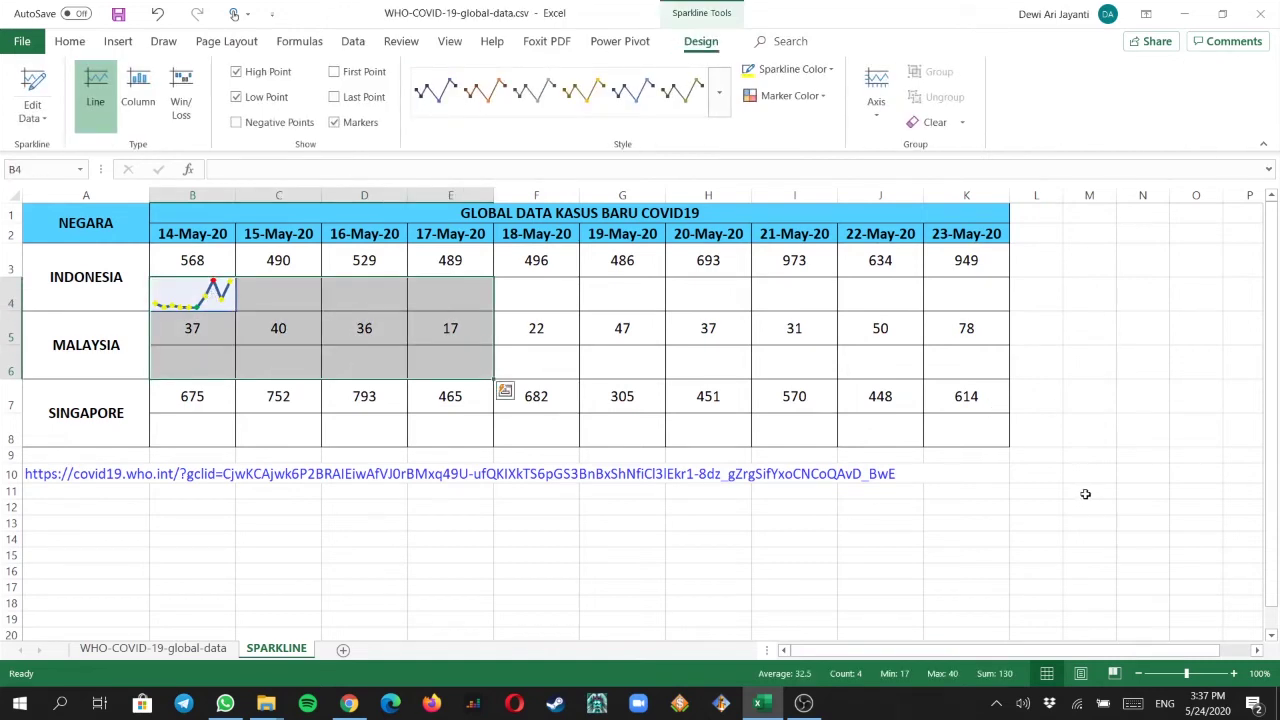
{"action": "left_click", "coordinate": [239, 295]}
{"action": "left_click_drag", "start_coordinate": [218, 300], "coordinate": [966, 290]}
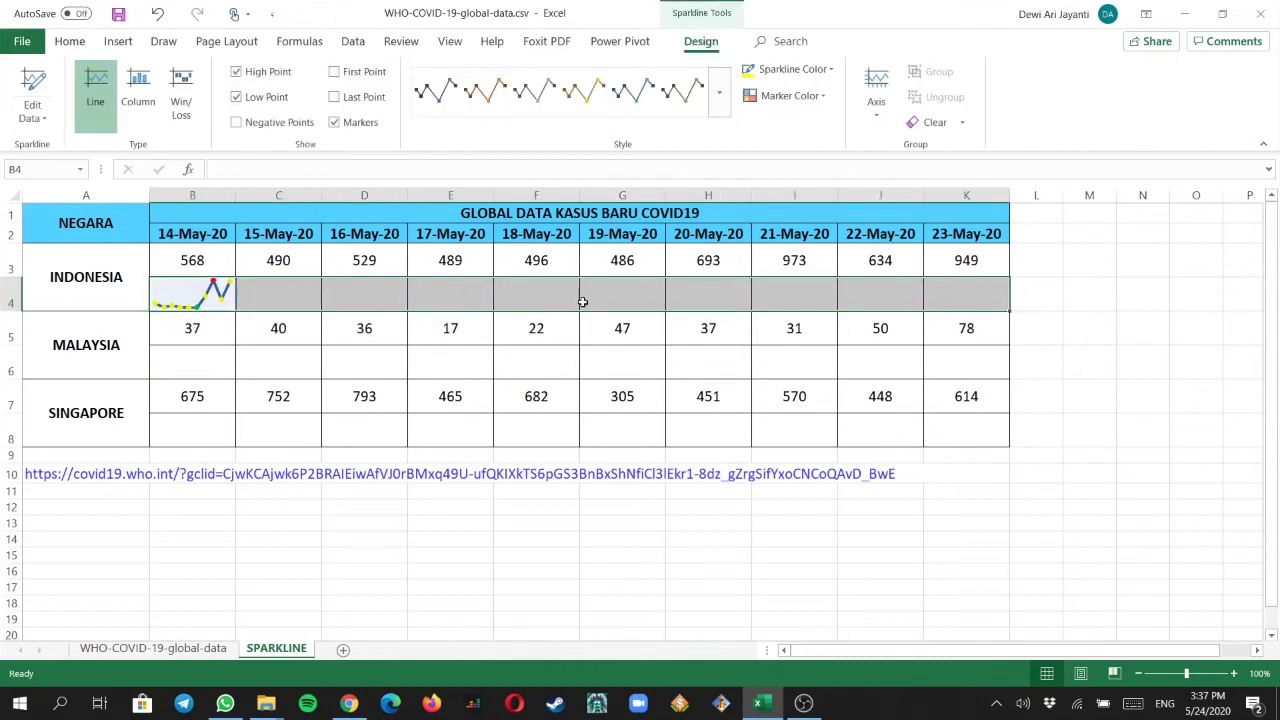
{"action": "left_click", "coordinate": [70, 41]}
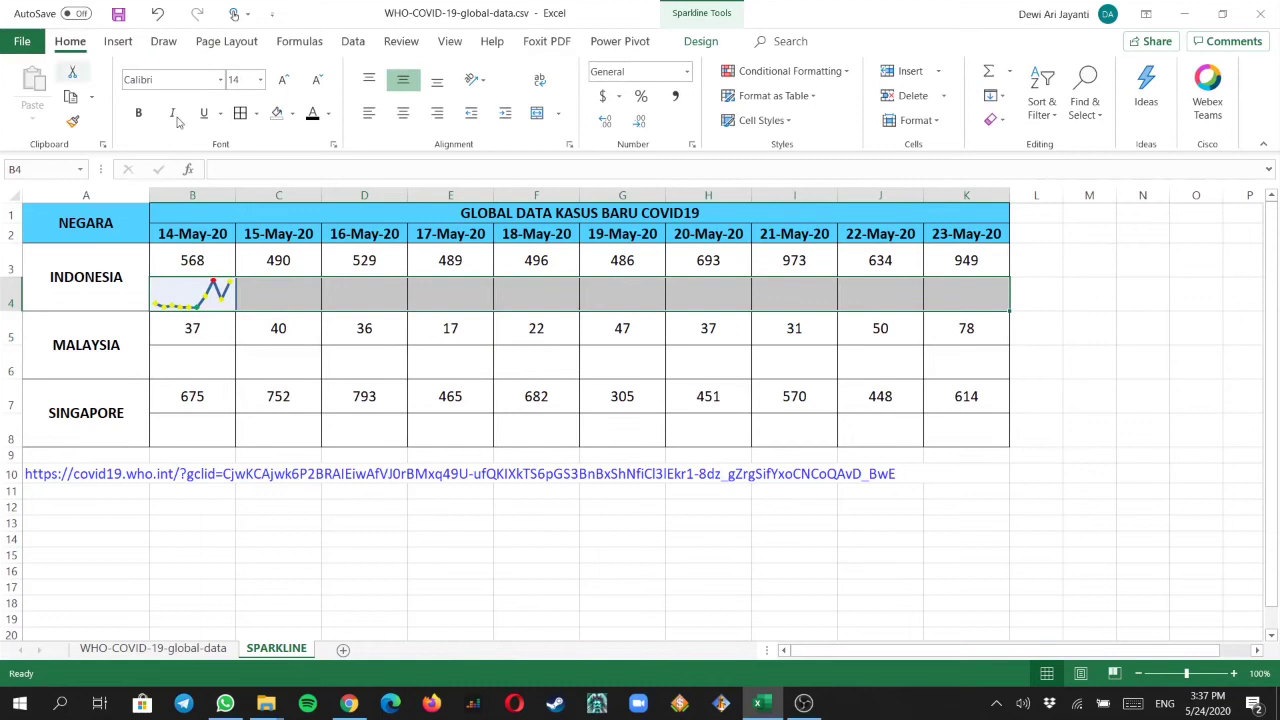
{"action": "left_click", "coordinate": [535, 116]}
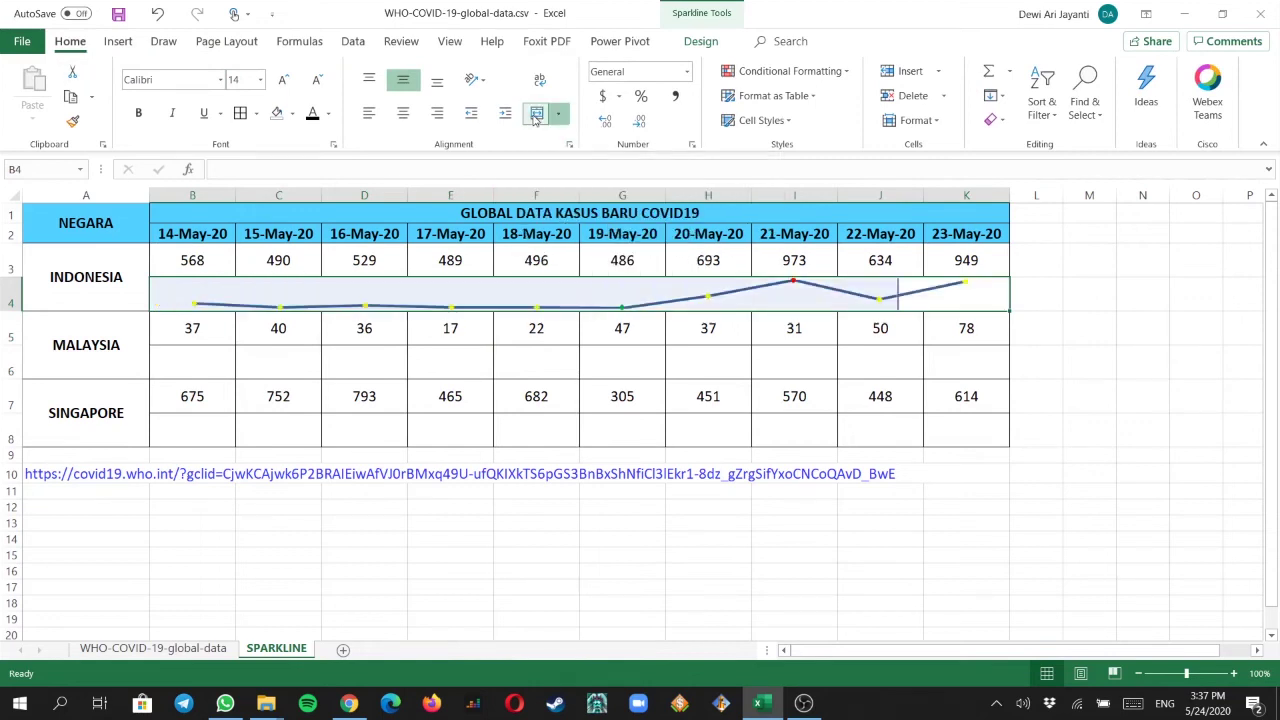
{"action": "left_click", "coordinate": [784, 568]}
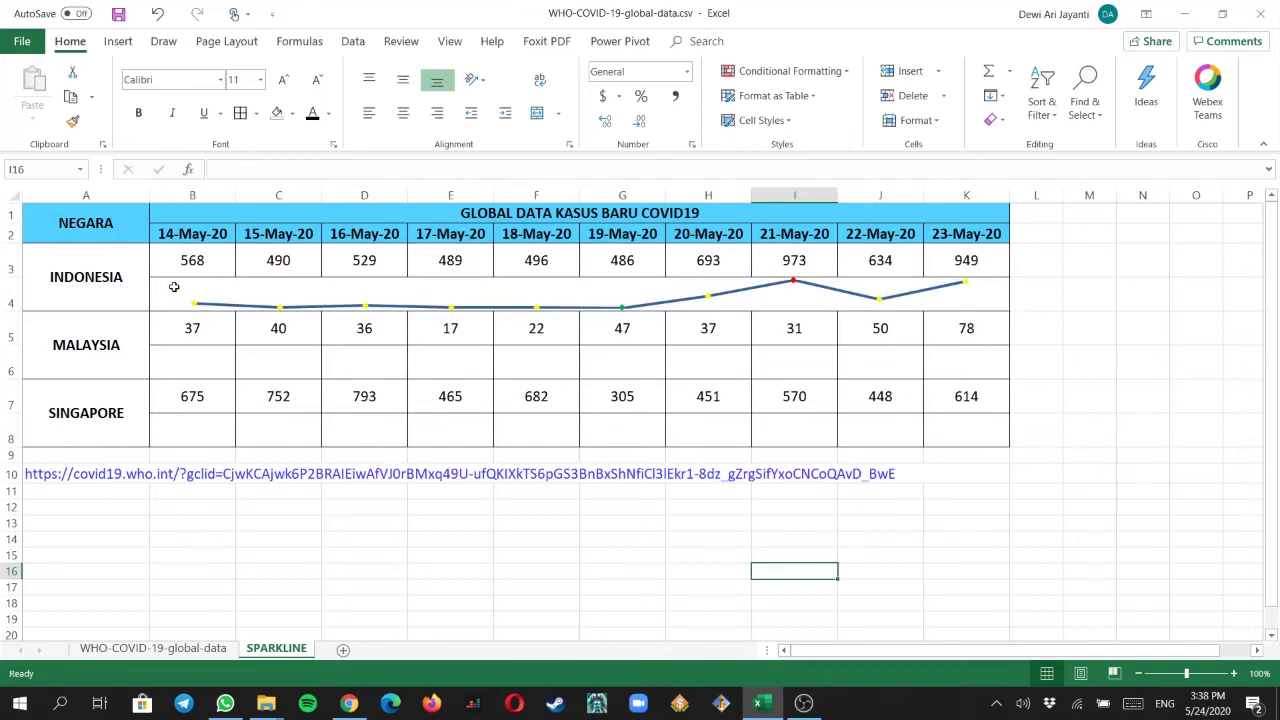
Step: Insert a line sparkline in cell B6 based on Malaysia's data range B5:K5
{"action": "left_click", "coordinate": [211, 365]}
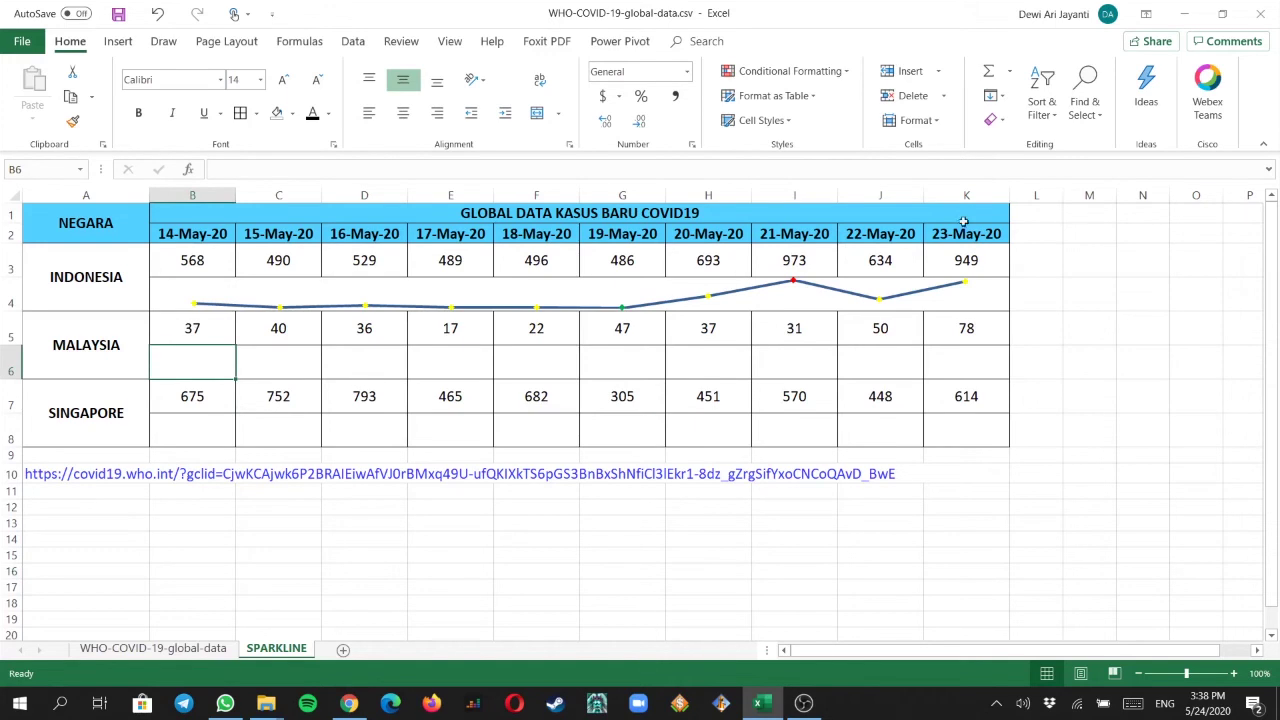
{"action": "left_click", "coordinate": [118, 41]}
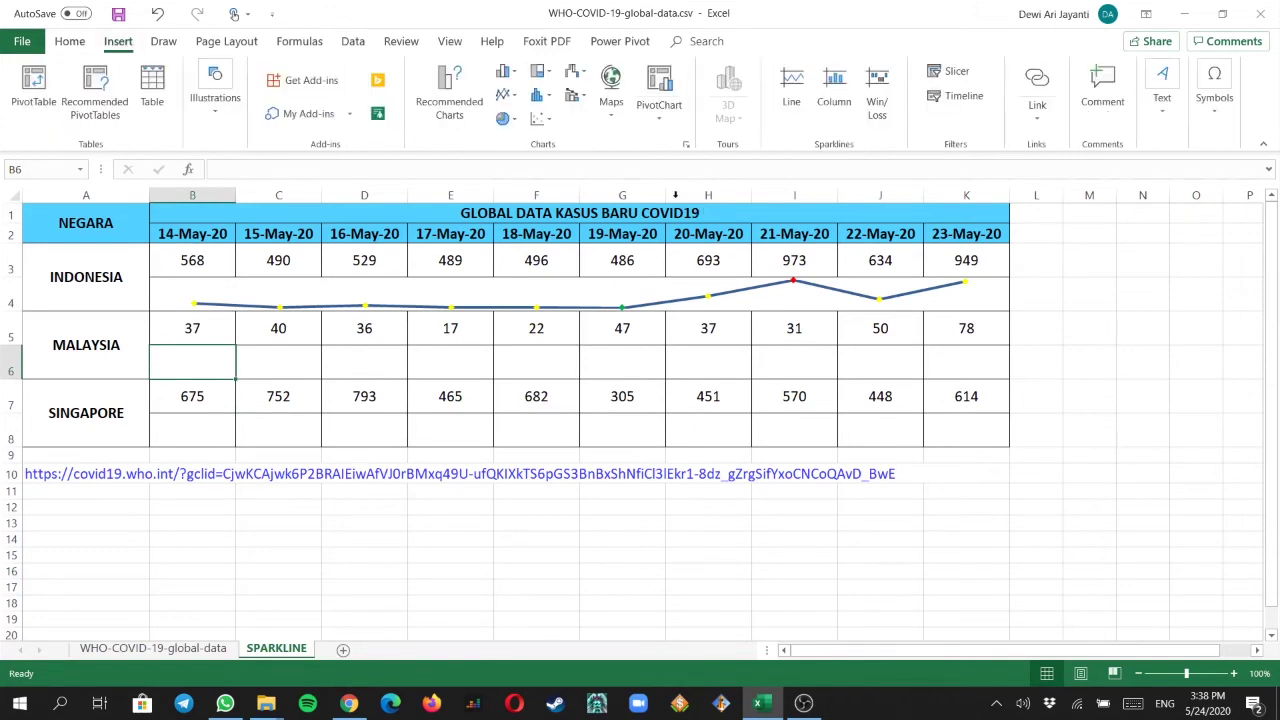
{"action": "left_click", "coordinate": [791, 90]}
{"action": "left_click_drag", "start_coordinate": [202, 322], "coordinate": [966, 330]}
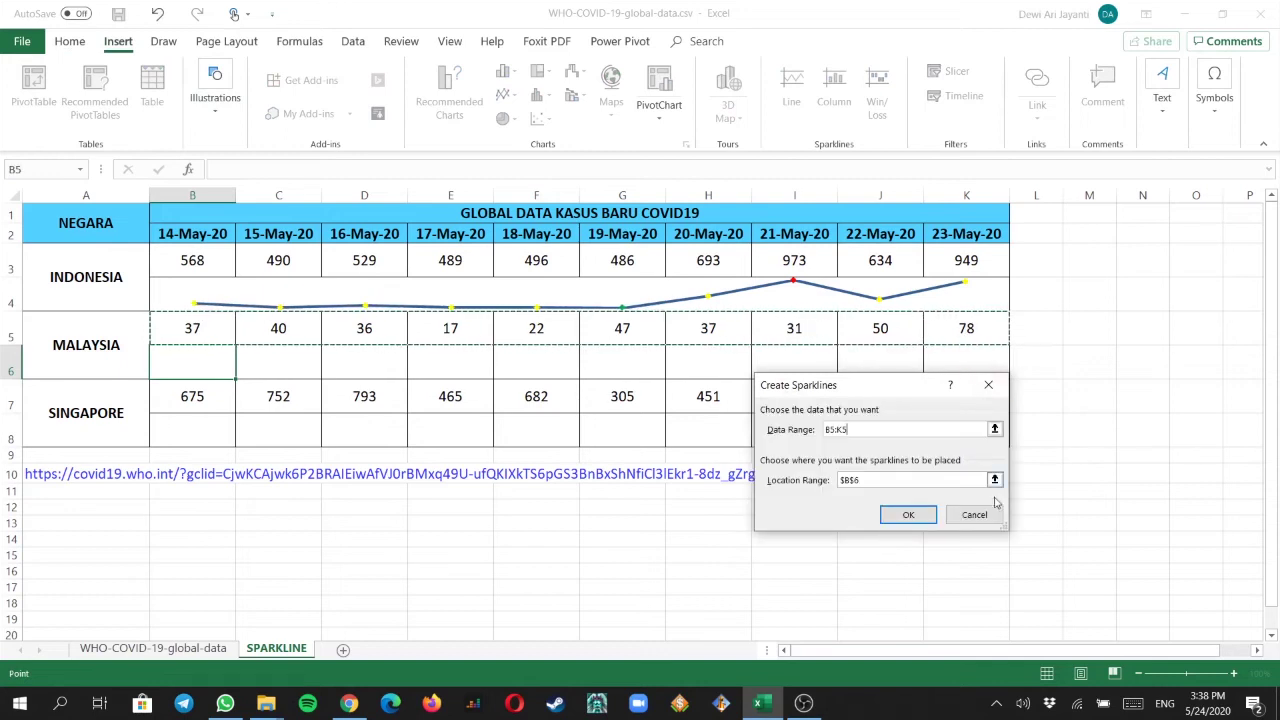
{"action": "left_click", "coordinate": [906, 515]}
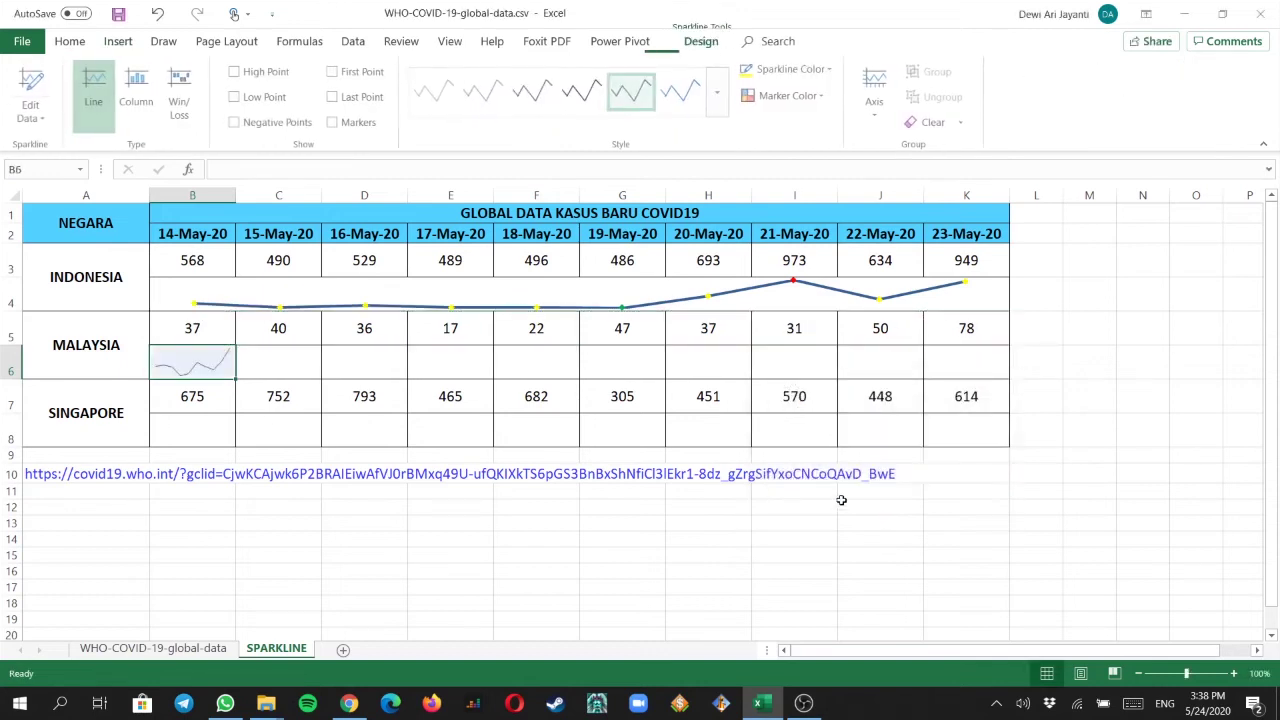
Step: Mark the Malaysia sparkline's high point in red and its low point in green
{"action": "left_click", "coordinate": [790, 95]}
{"action": "mouse_move", "coordinate": [835, 166]}
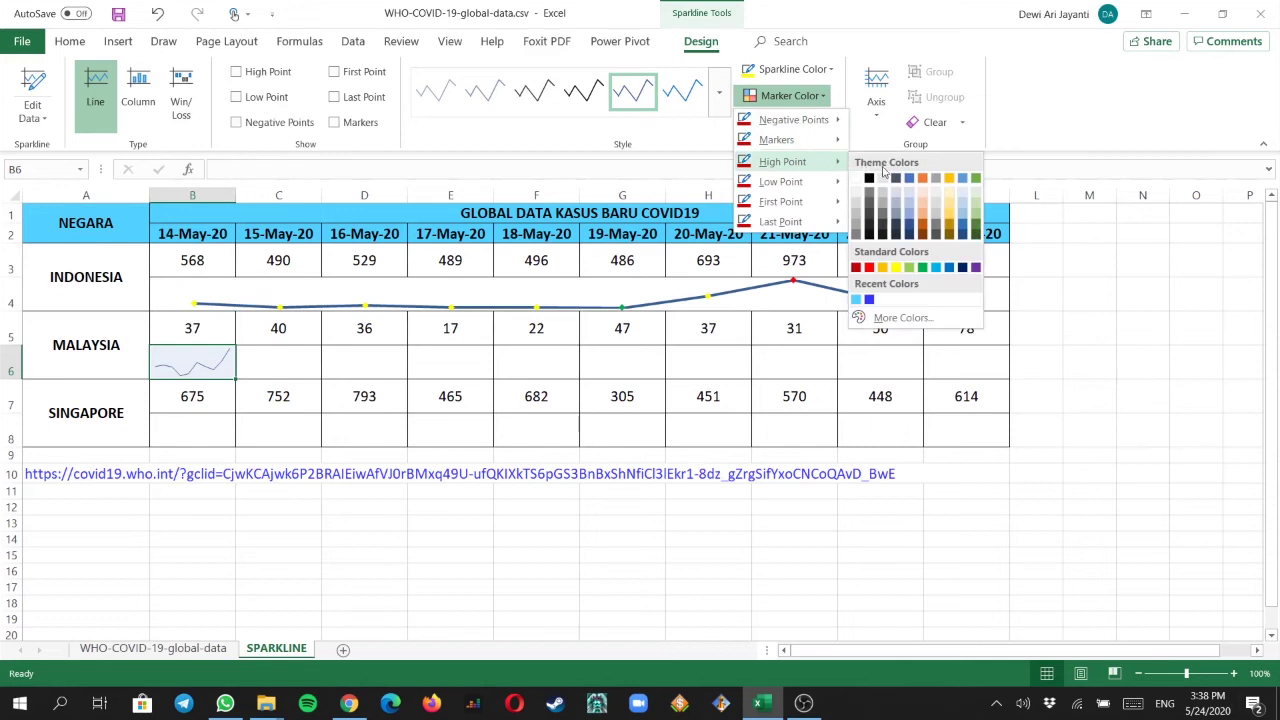
{"action": "left_click", "coordinate": [869, 267]}
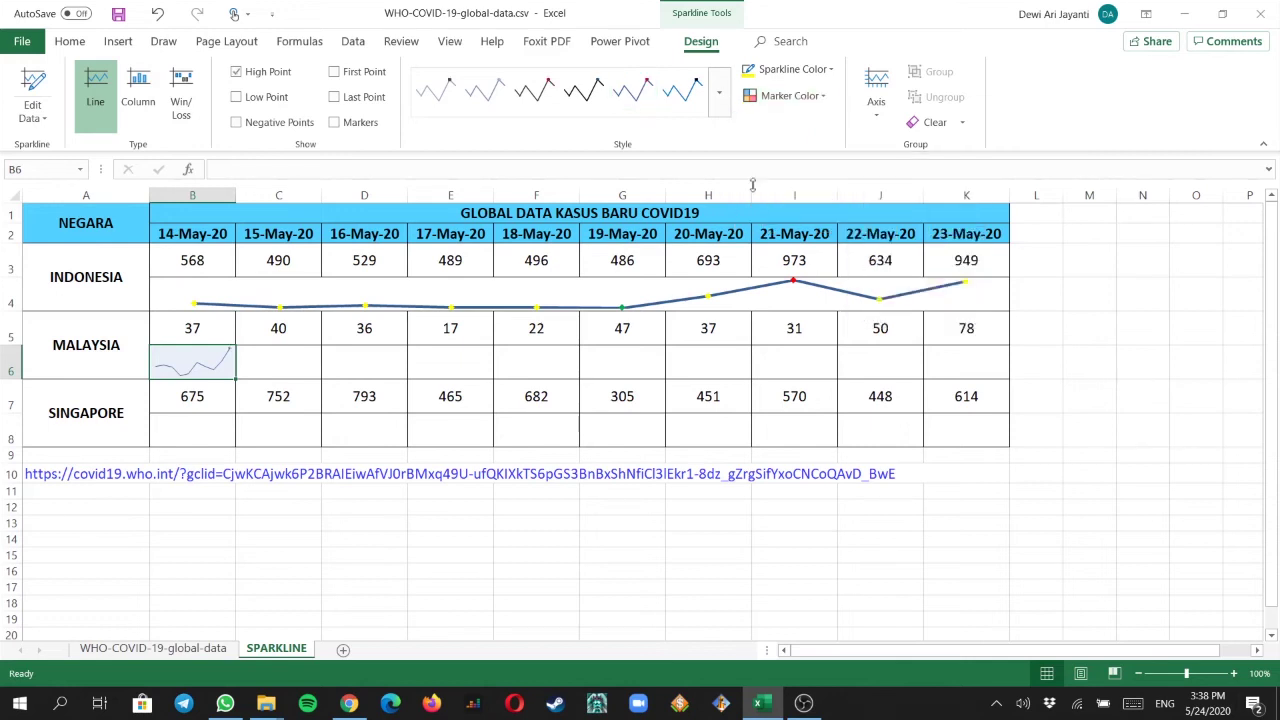
{"action": "left_click", "coordinate": [785, 96]}
{"action": "mouse_move", "coordinate": [810, 181]}
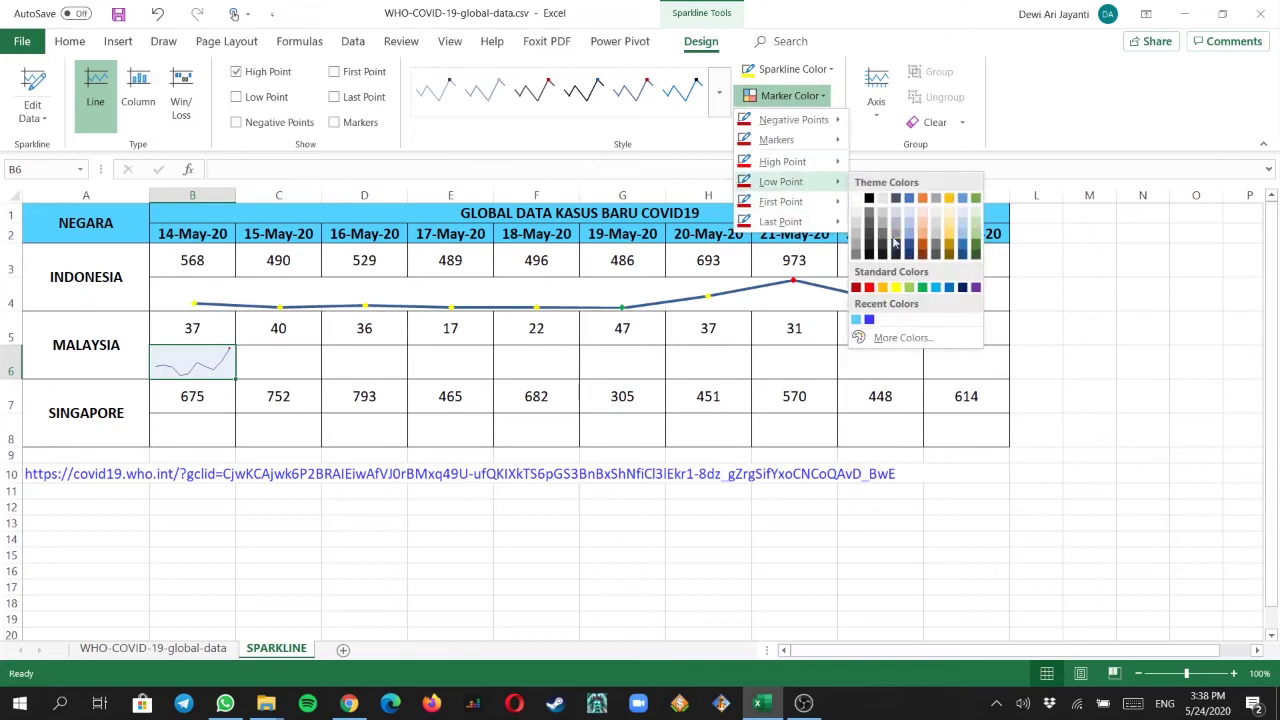
{"action": "left_click", "coordinate": [921, 290]}
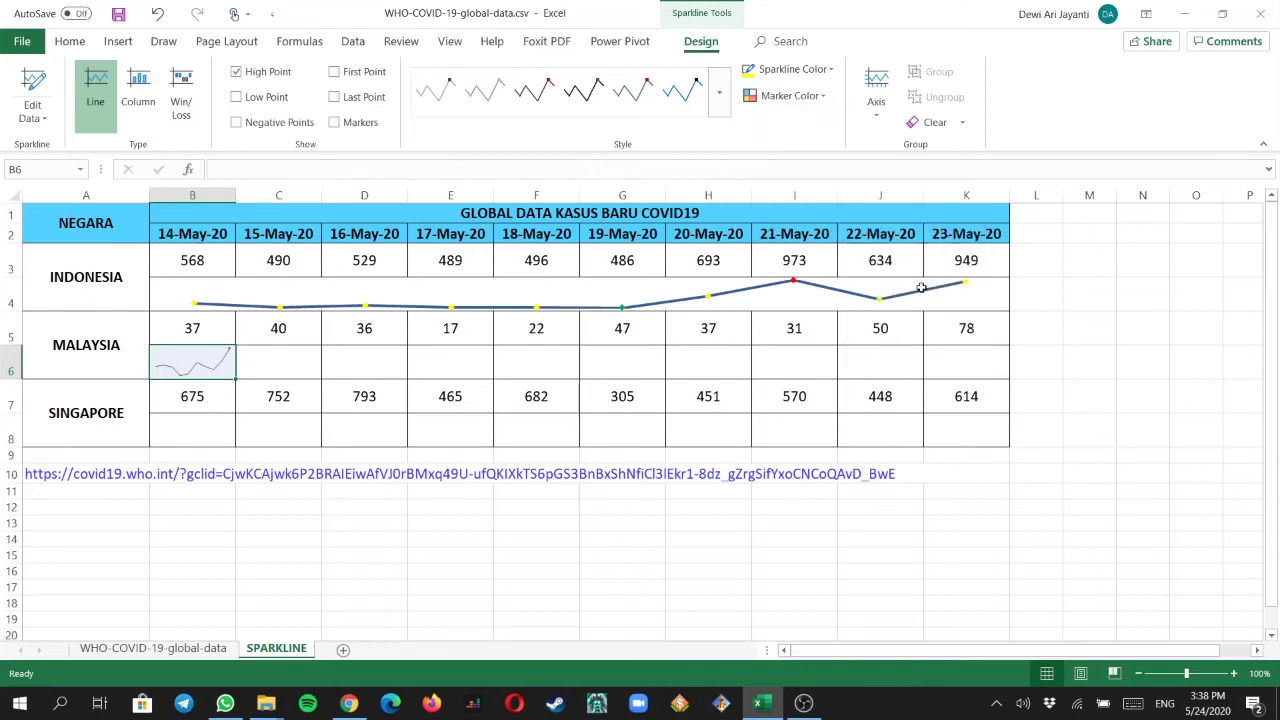
Step: Set the Malaysia sparkline's line weight to 2¼ pt and color its markers yellow
{"action": "left_click", "coordinate": [820, 74]}
{"action": "mouse_move", "coordinate": [814, 272]}
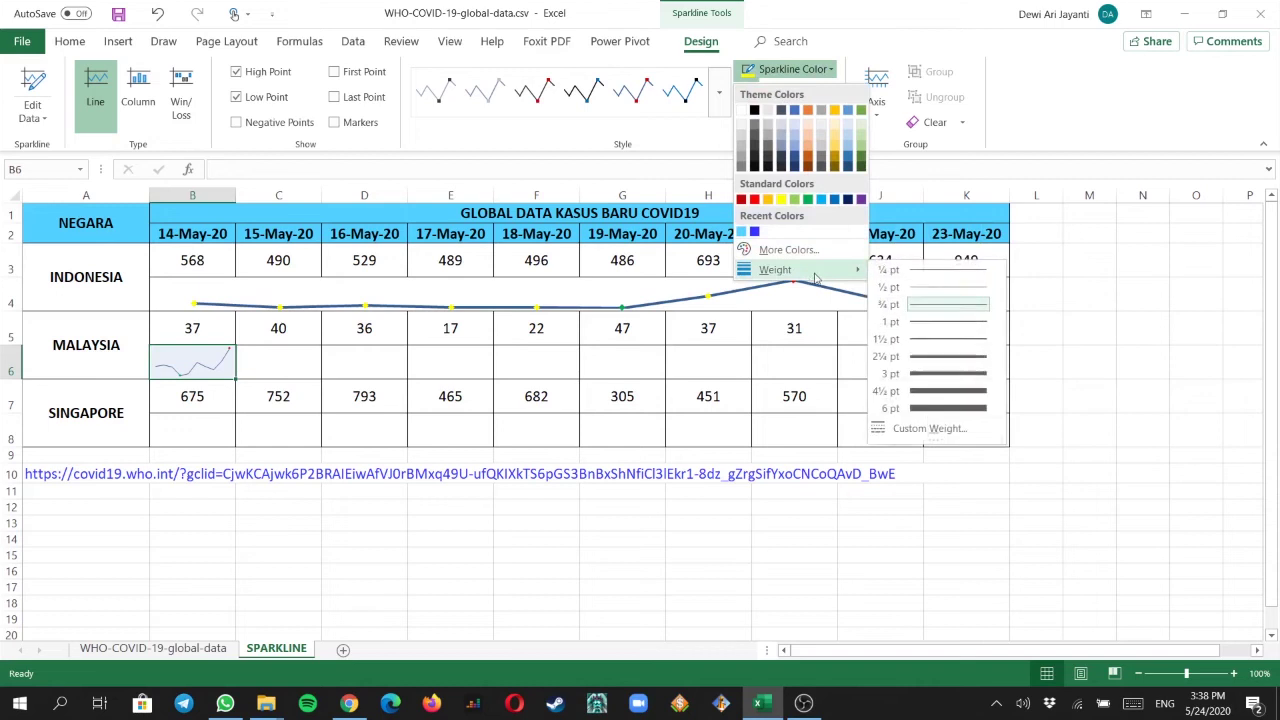
{"action": "left_click", "coordinate": [945, 368]}
{"action": "left_click", "coordinate": [785, 96]}
{"action": "mouse_move", "coordinate": [816, 167]}
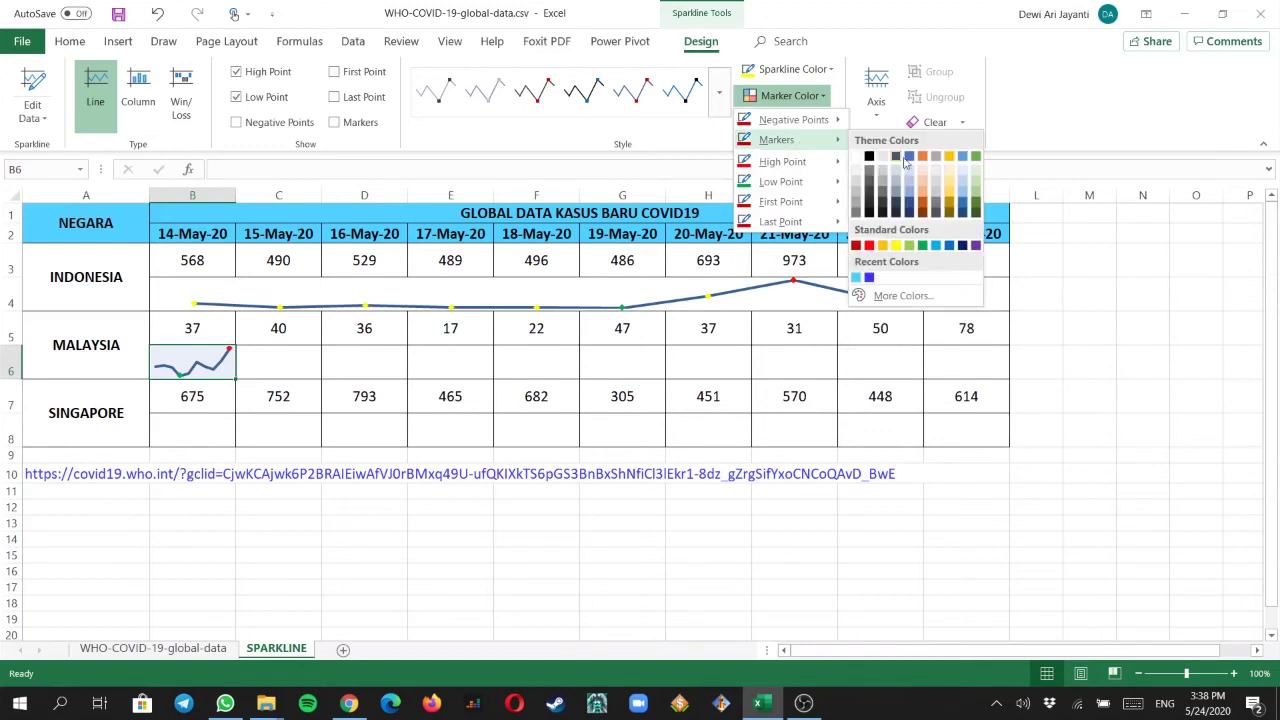
{"action": "left_click", "coordinate": [897, 246]}
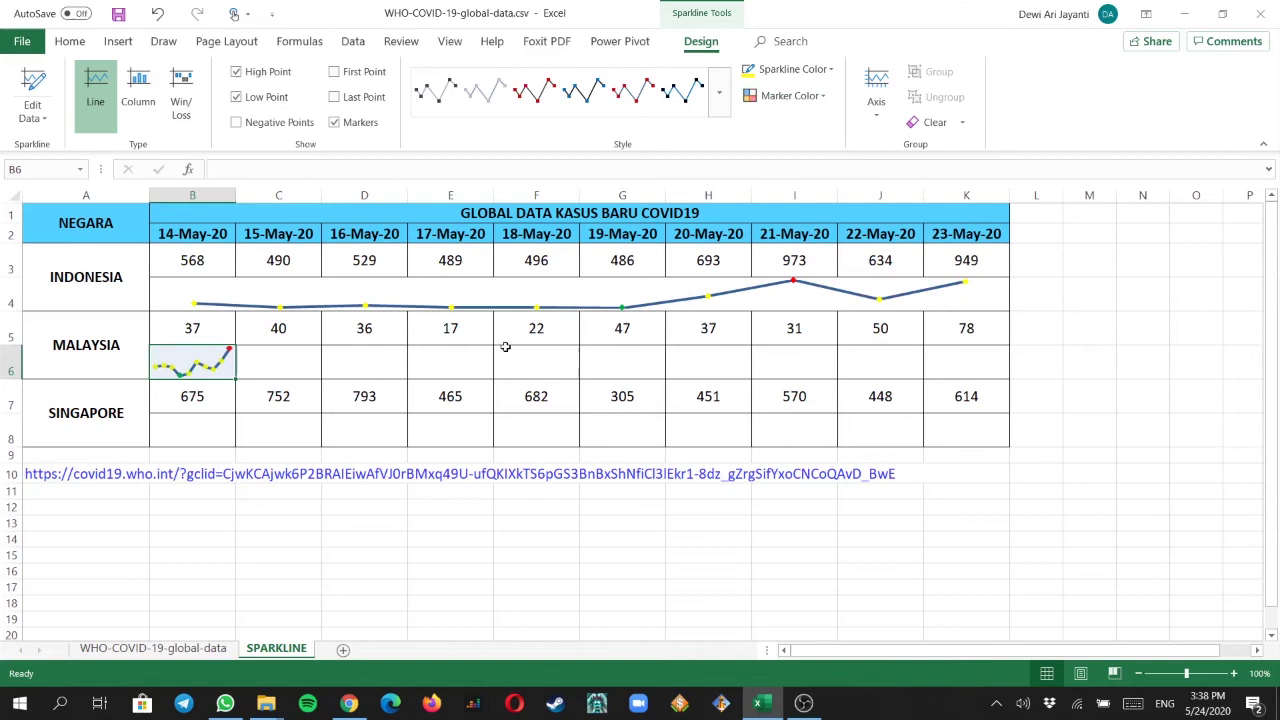
Step: Merge cells B6 to K6 so the Malaysia sparkline spans all the date columns
{"action": "left_click_drag", "start_coordinate": [187, 370], "coordinate": [971, 371]}
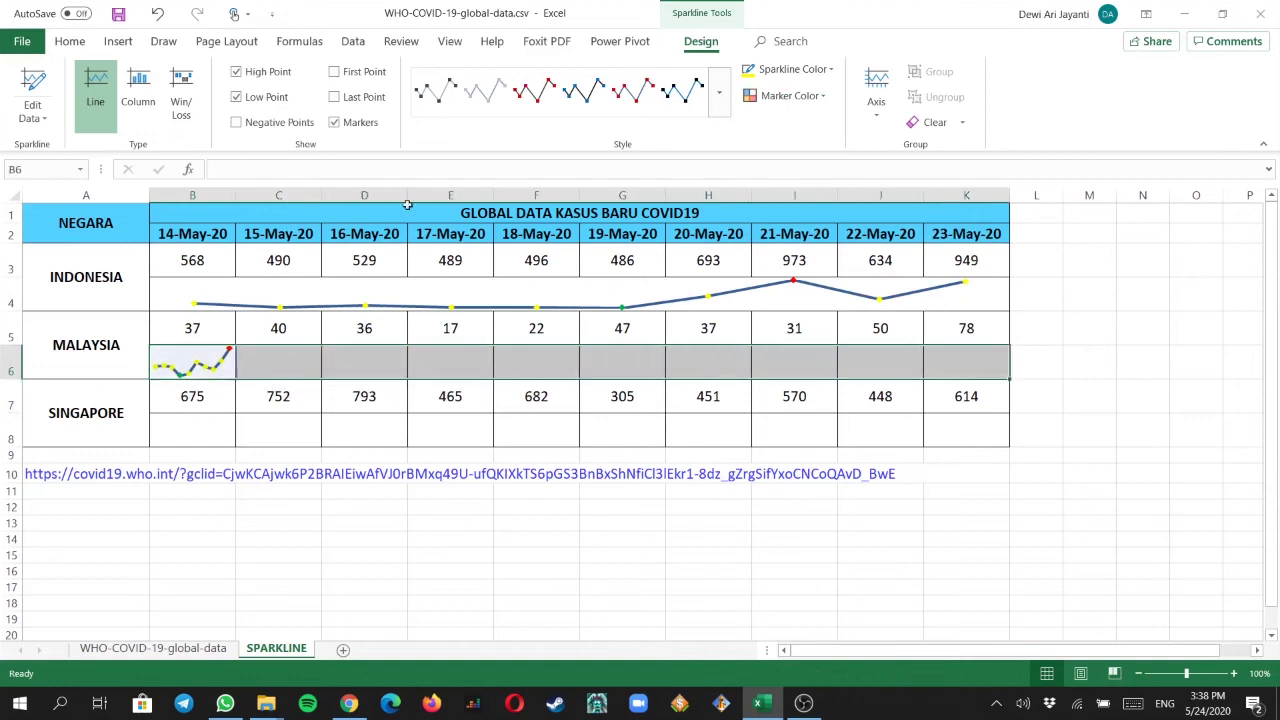
{"action": "left_click", "coordinate": [69, 41]}
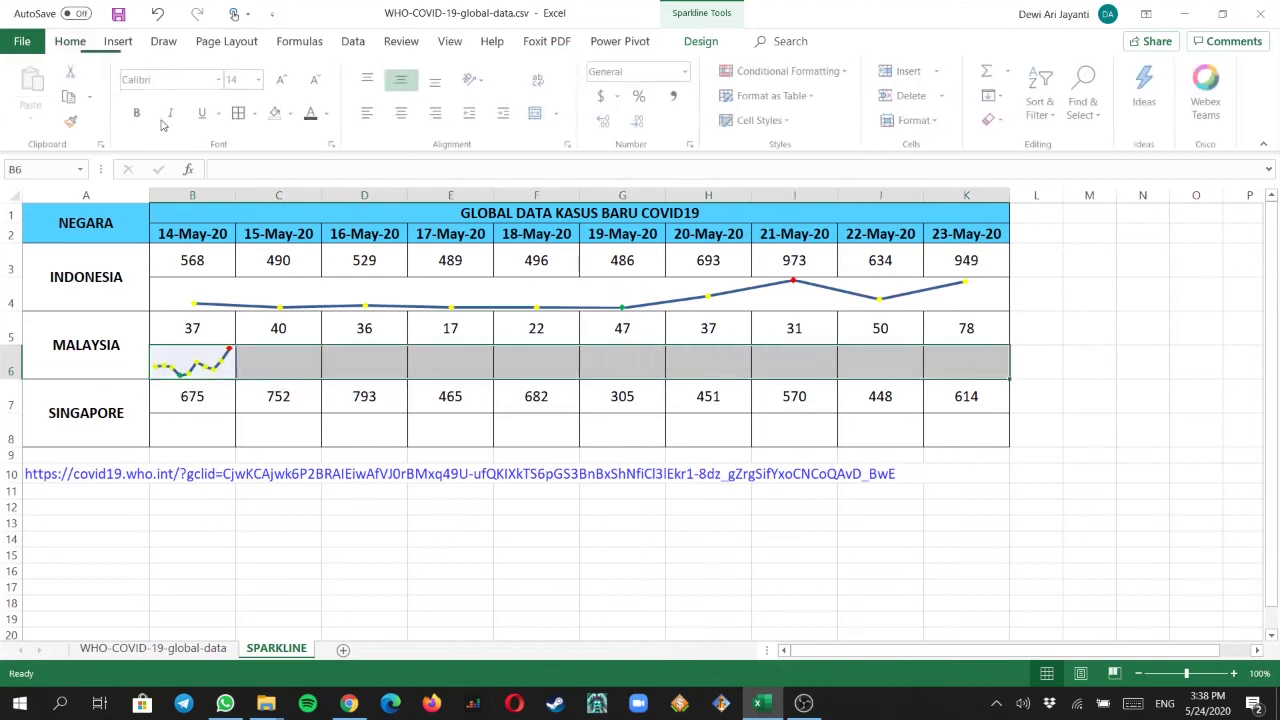
{"action": "left_click", "coordinate": [537, 113]}
Step: Insert a line sparkline in cell B8 based on Singapore's data range B7:K7
{"action": "left_click", "coordinate": [207, 440]}
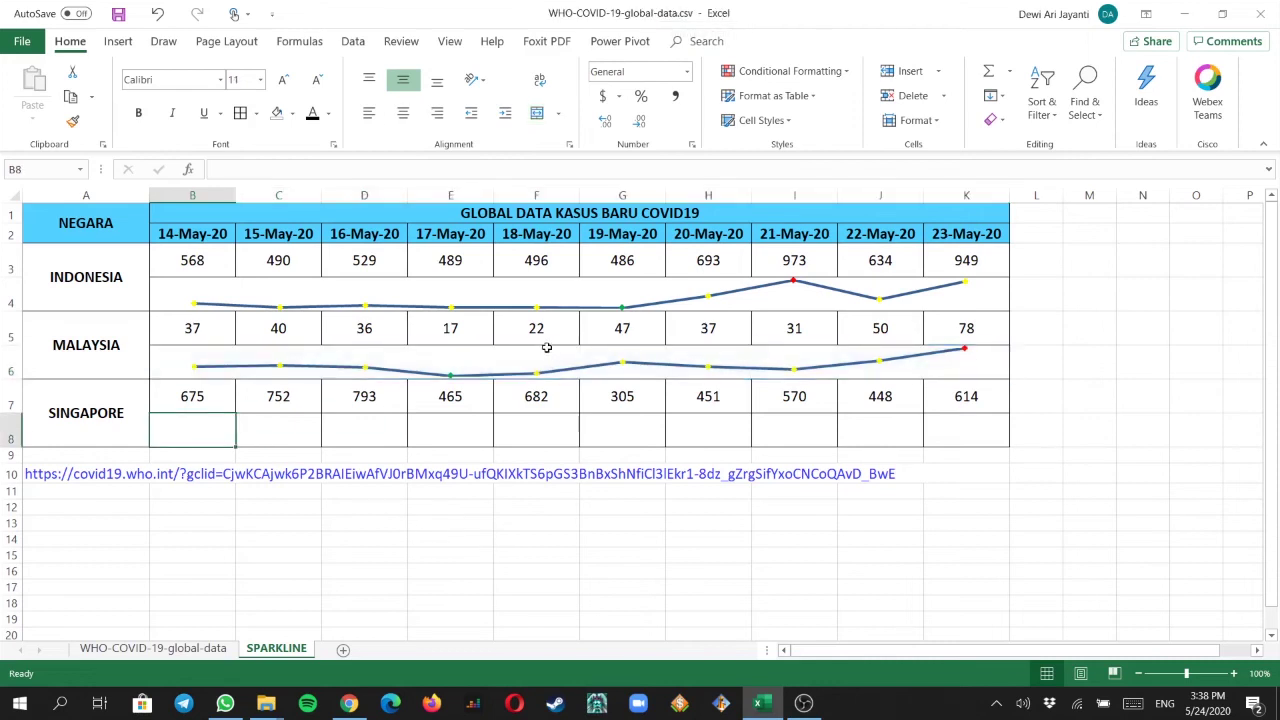
{"action": "left_click", "coordinate": [118, 41]}
{"action": "left_click", "coordinate": [787, 98]}
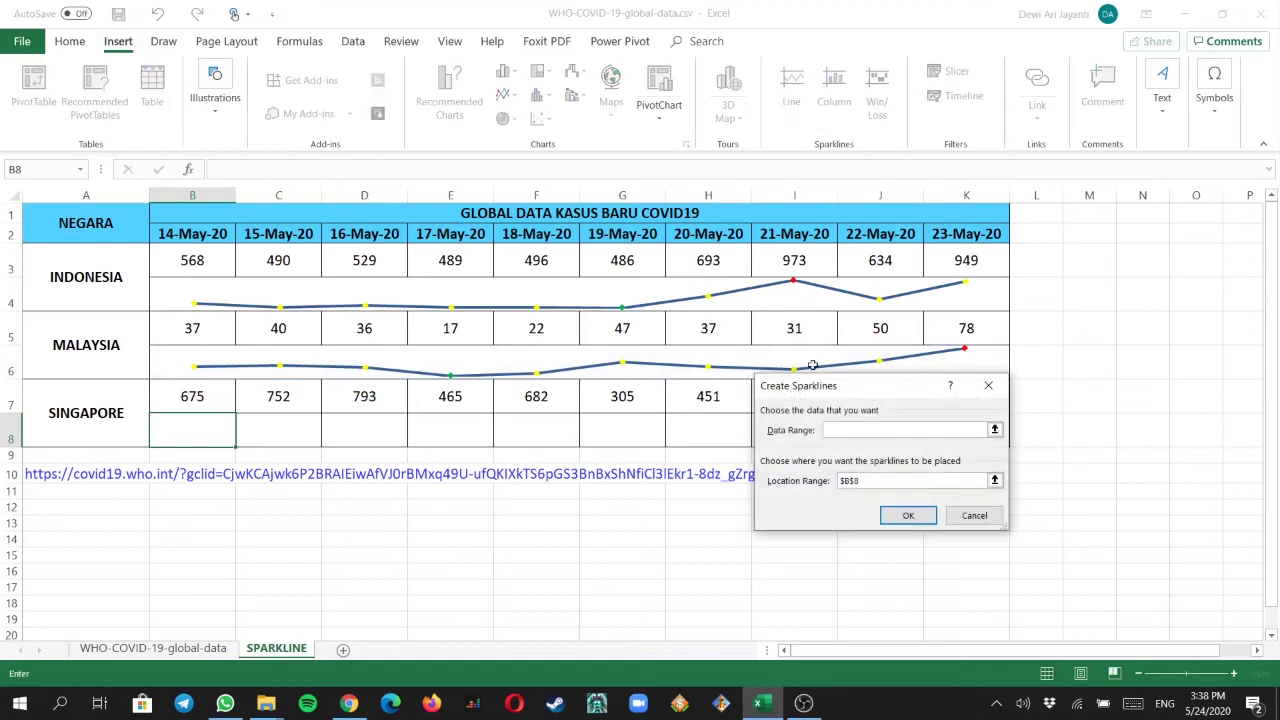
{"action": "left_click_drag", "start_coordinate": [219, 390], "coordinate": [933, 393]}
{"action": "left_click", "coordinate": [910, 516]}
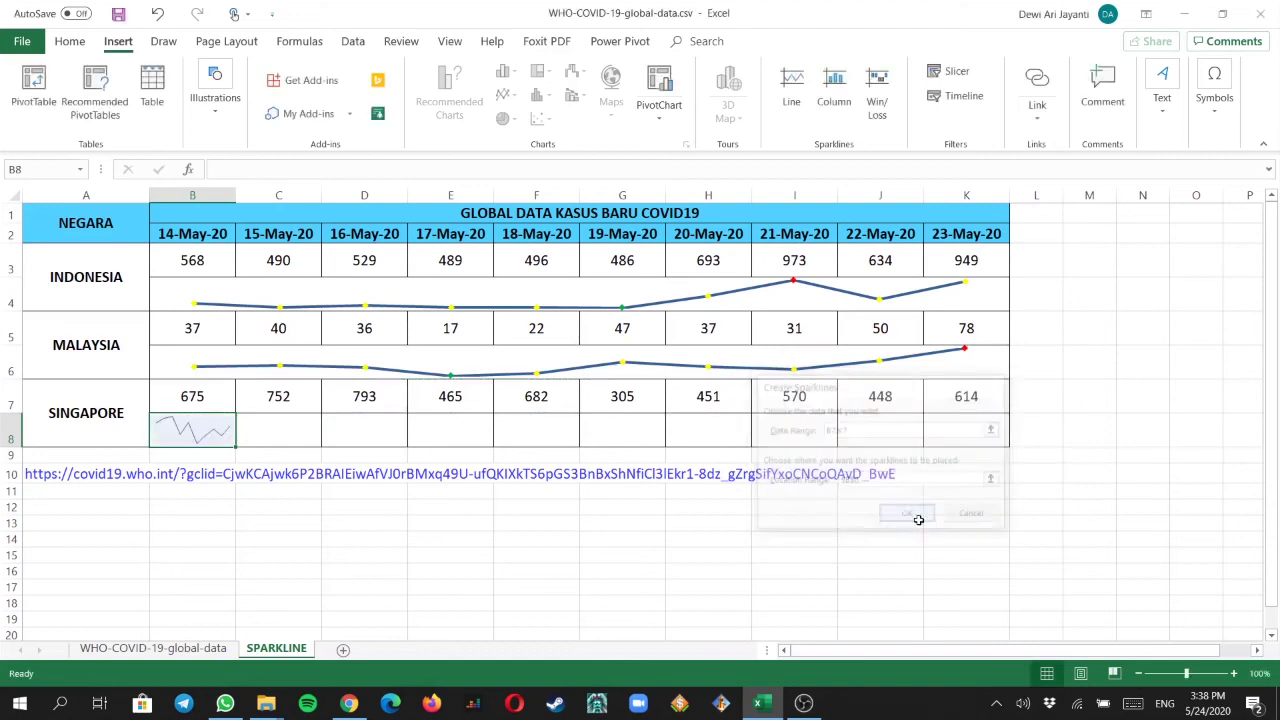
Step: Mark the Singapore sparkline's high point in red and its low point in green
{"action": "left_click", "coordinate": [786, 95]}
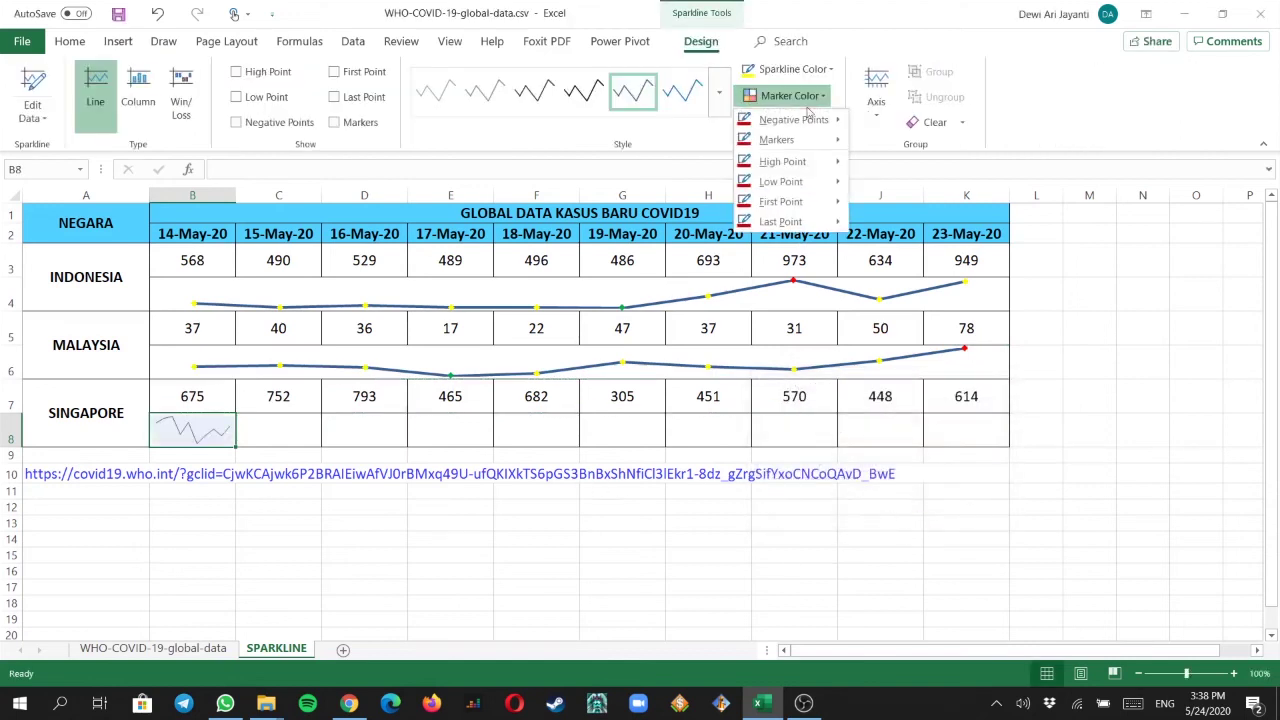
{"action": "mouse_move", "coordinate": [826, 168]}
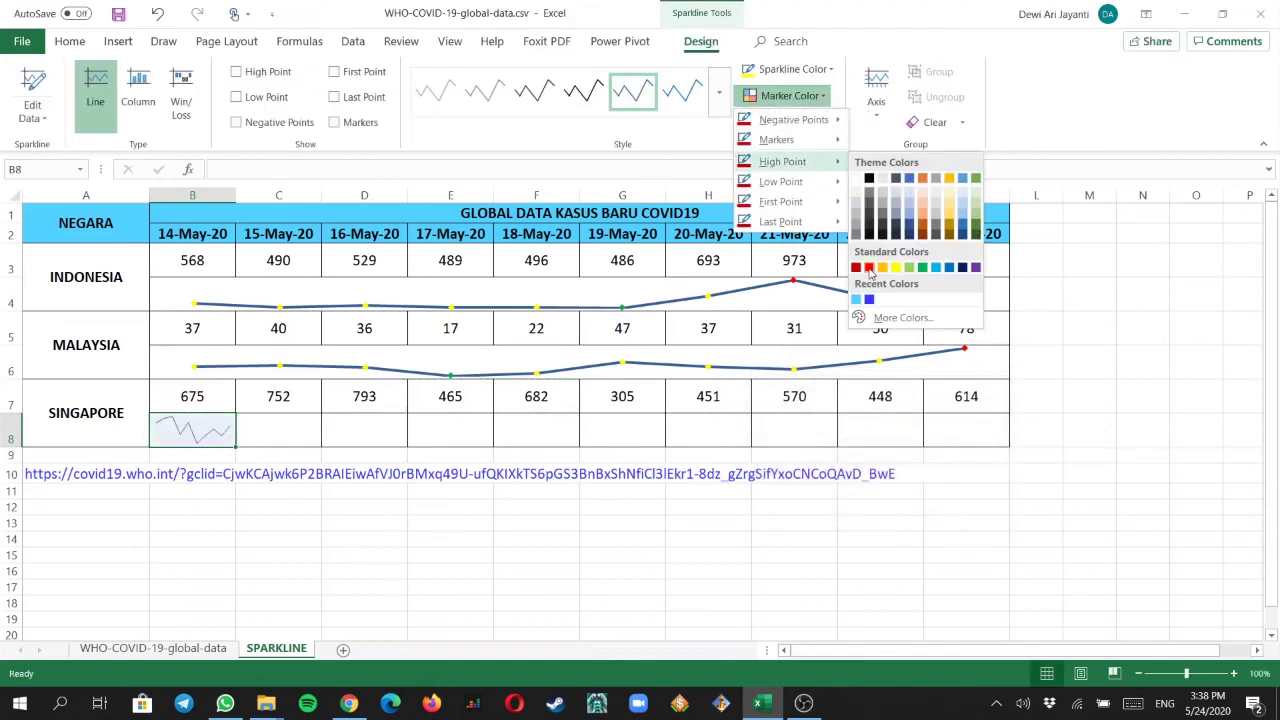
{"action": "left_click", "coordinate": [869, 268]}
{"action": "left_click", "coordinate": [790, 95]}
{"action": "mouse_move", "coordinate": [803, 190]}
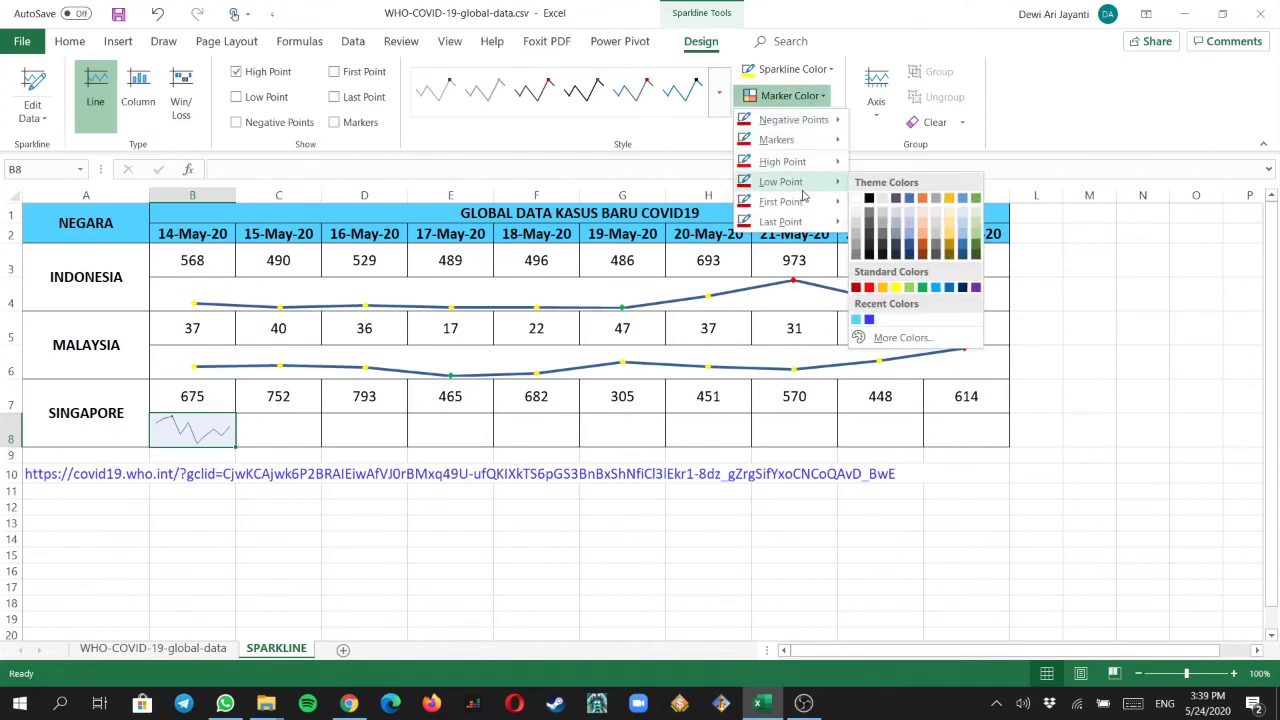
{"action": "left_click", "coordinate": [922, 288]}
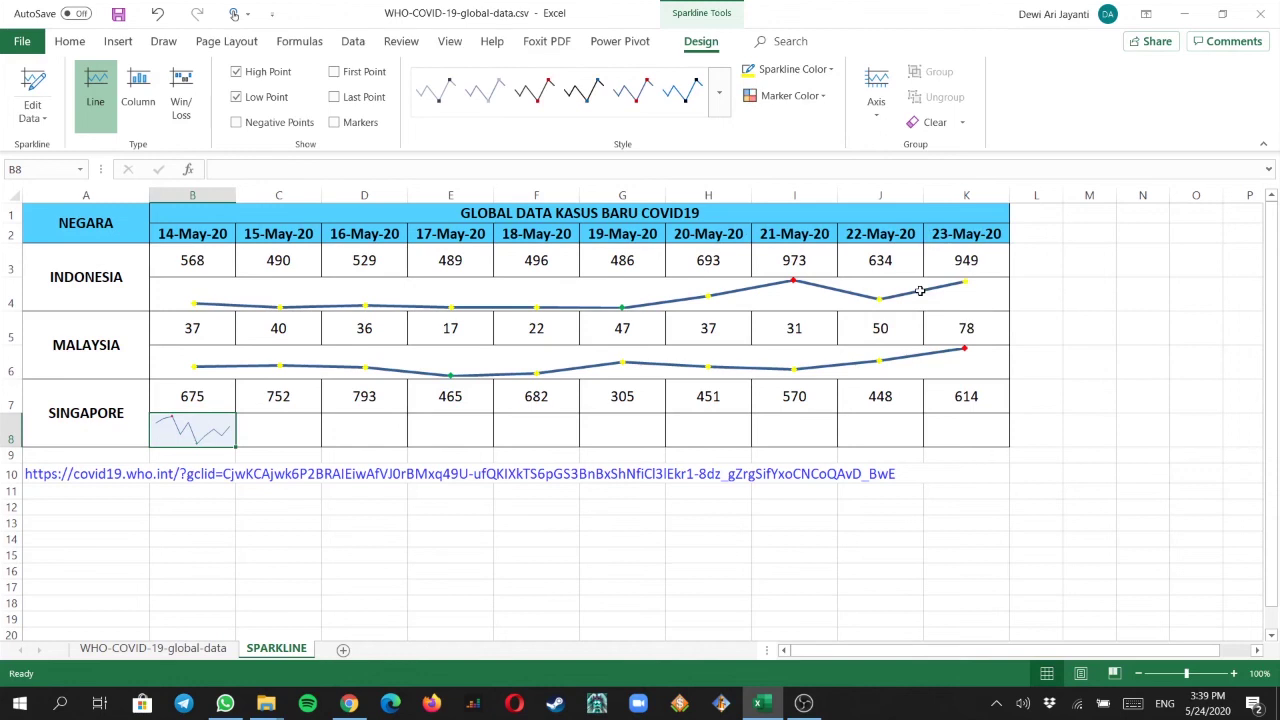
Step: Color the Singapore sparkline's markers yellow and set its line weight to 2¼ pt
{"action": "left_click", "coordinate": [815, 97]}
{"action": "mouse_move", "coordinate": [842, 146]}
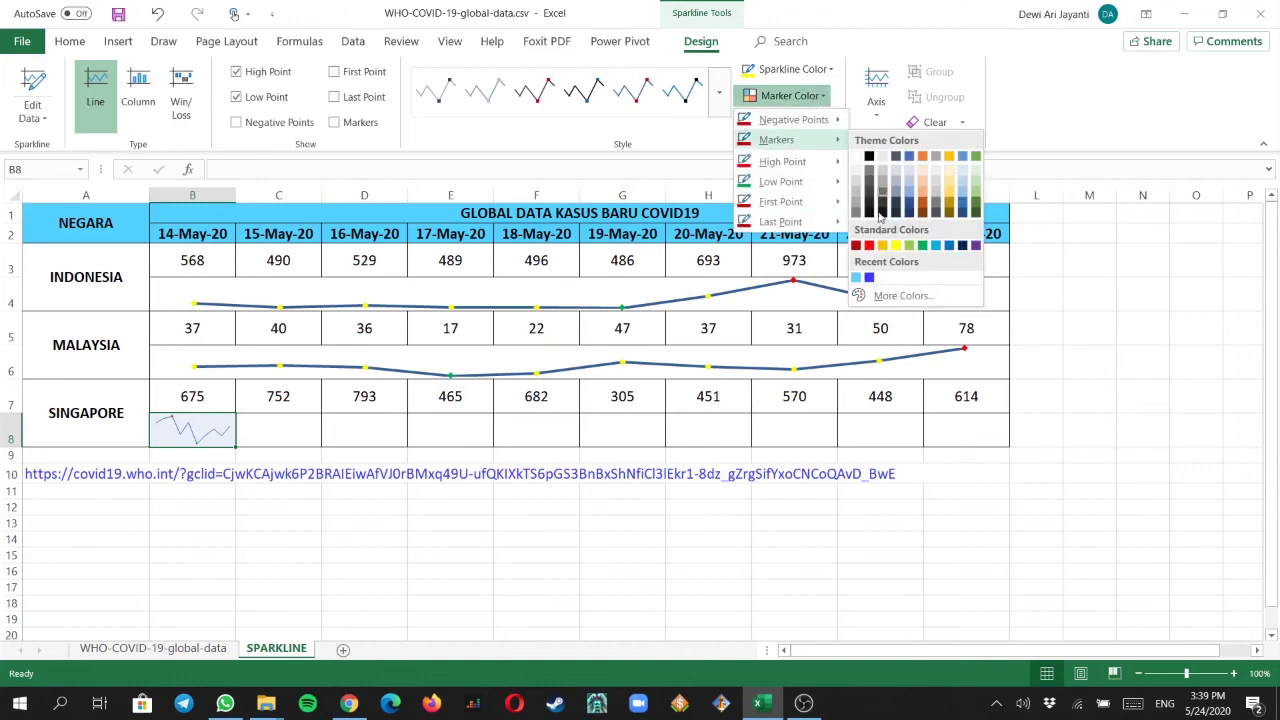
{"action": "left_click", "coordinate": [896, 246]}
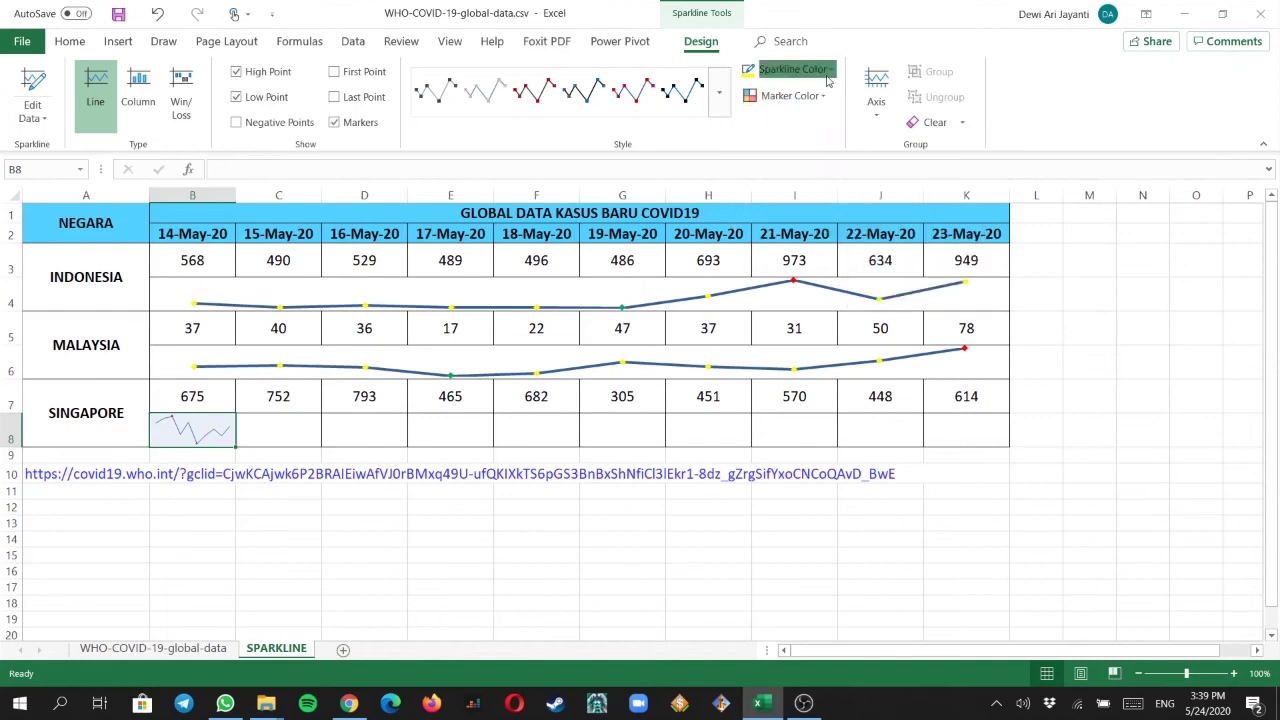
{"action": "left_click", "coordinate": [828, 70]}
{"action": "mouse_move", "coordinate": [812, 270]}
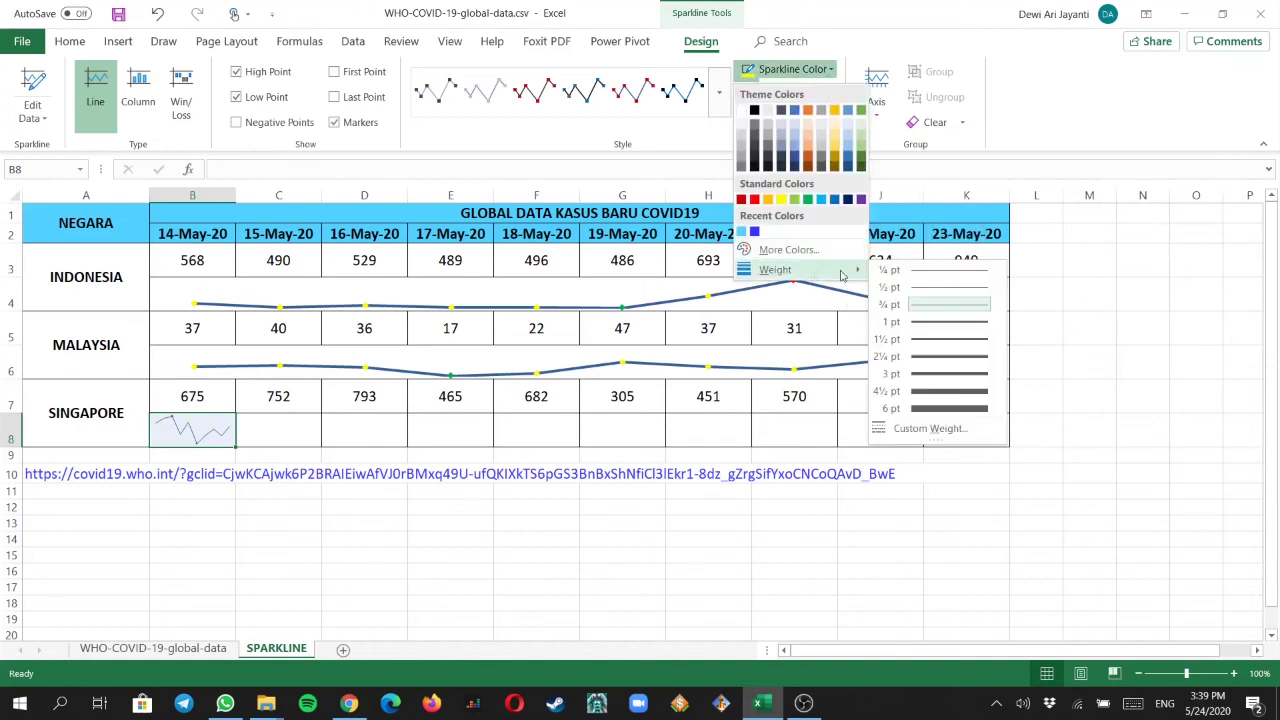
{"action": "left_click", "coordinate": [923, 356]}
Step: Merge cells B8 to K8 so the Singapore sparkline spans all the date columns
{"action": "left_click_drag", "start_coordinate": [196, 437], "coordinate": [895, 408]}
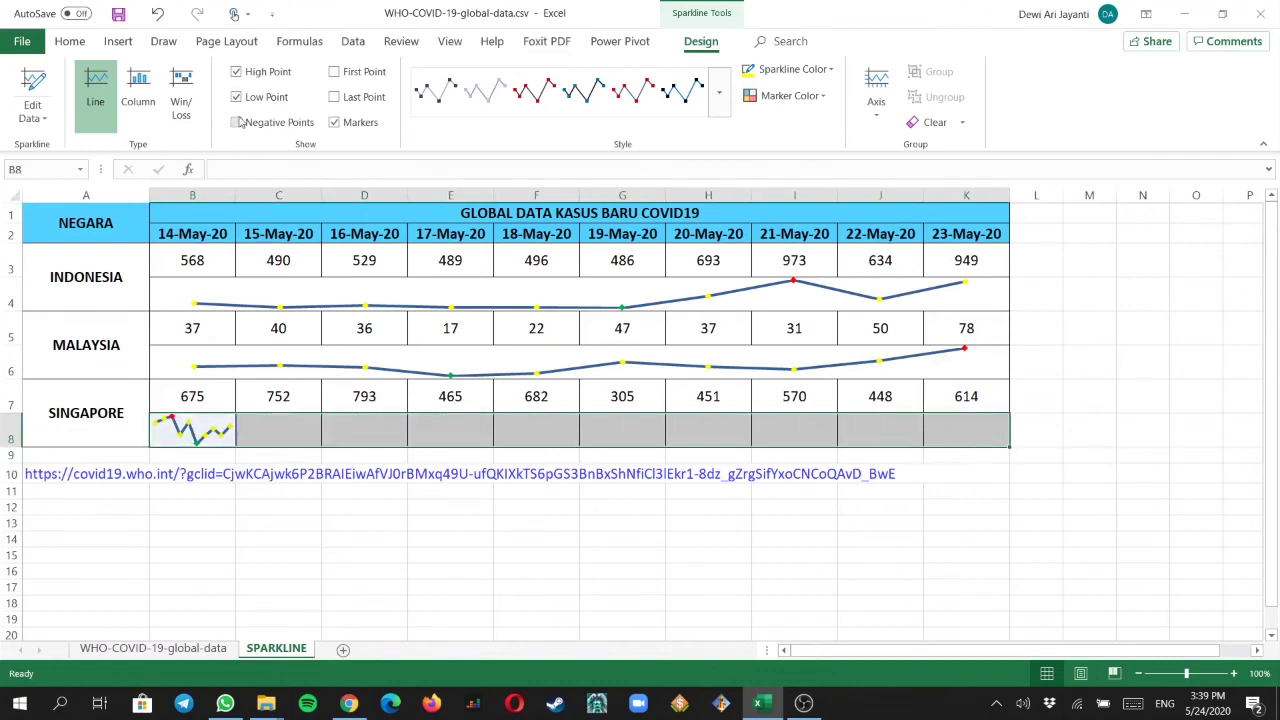
{"action": "left_click", "coordinate": [62, 47]}
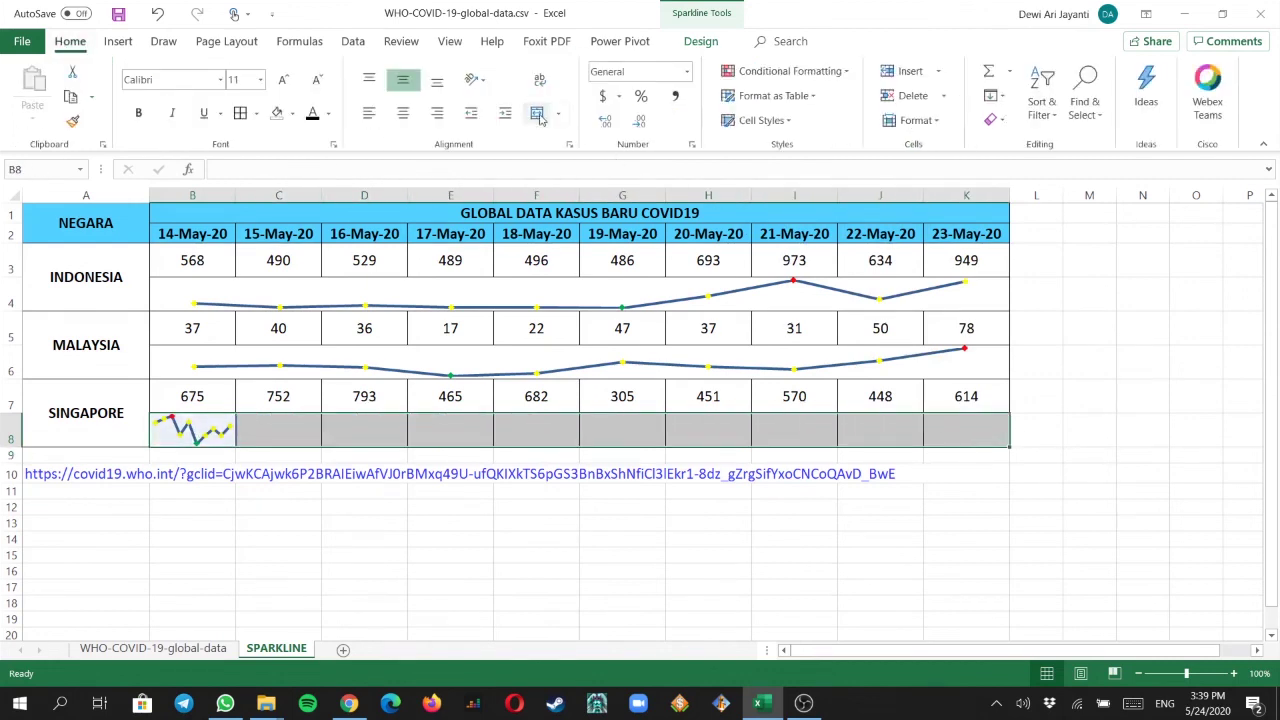
{"action": "left_click", "coordinate": [674, 489]}
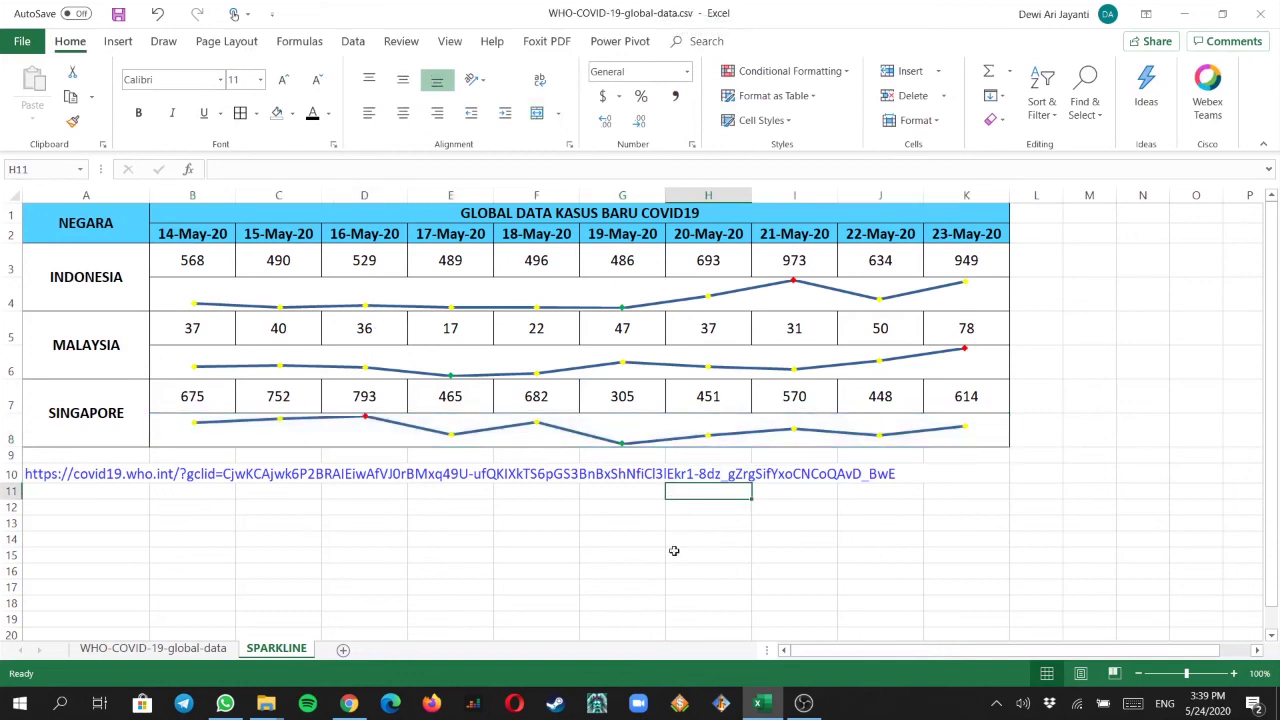
{"action": "left_click", "coordinate": [110, 508]}
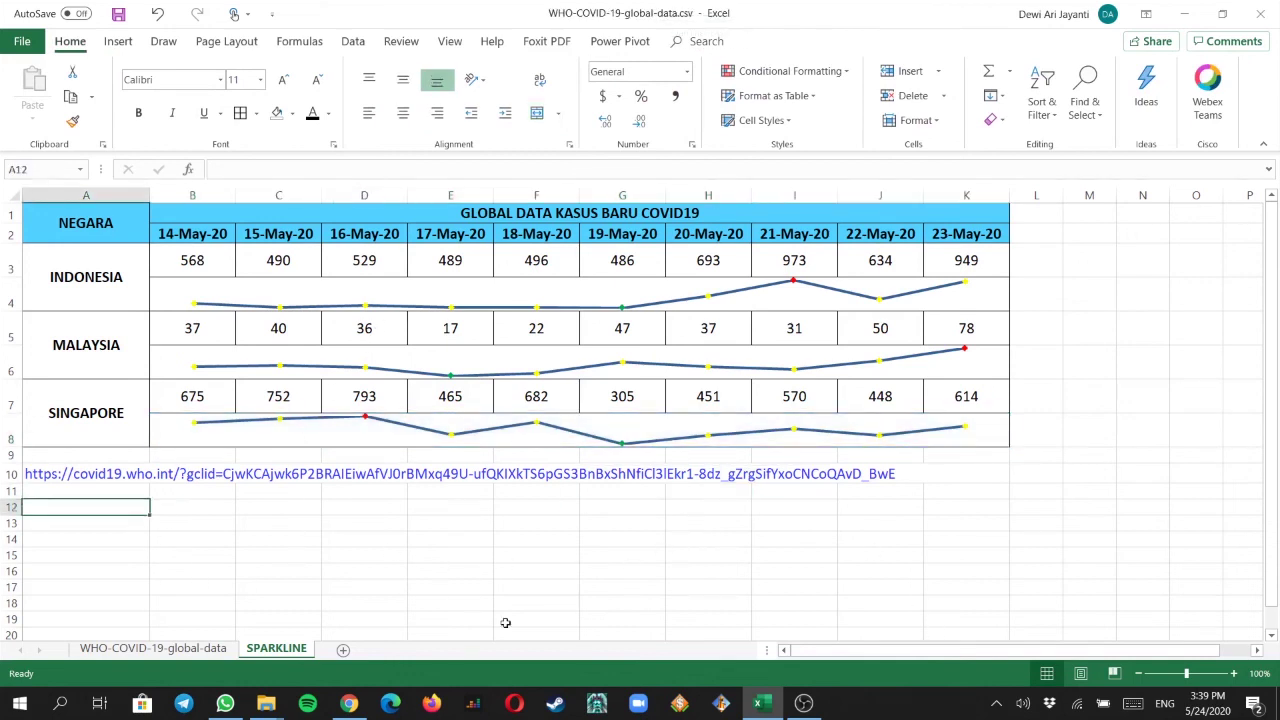